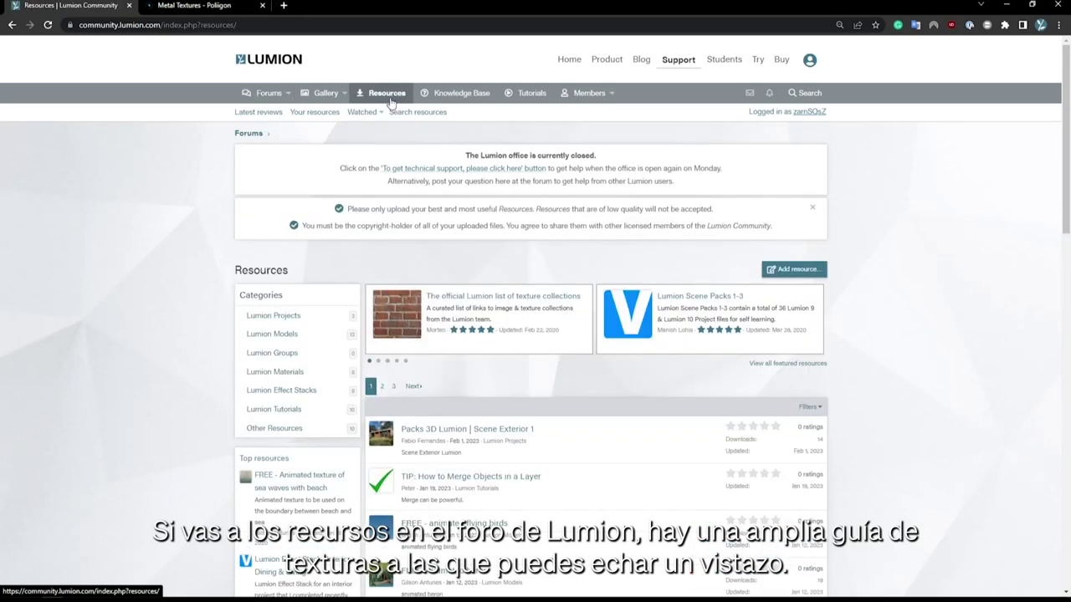
# - Open Poliigon from the official Lumion texture collections list and search it for 'chainmail'
pyautogui.click(457, 298)
pyautogui.scroll(-10, 547, 309)
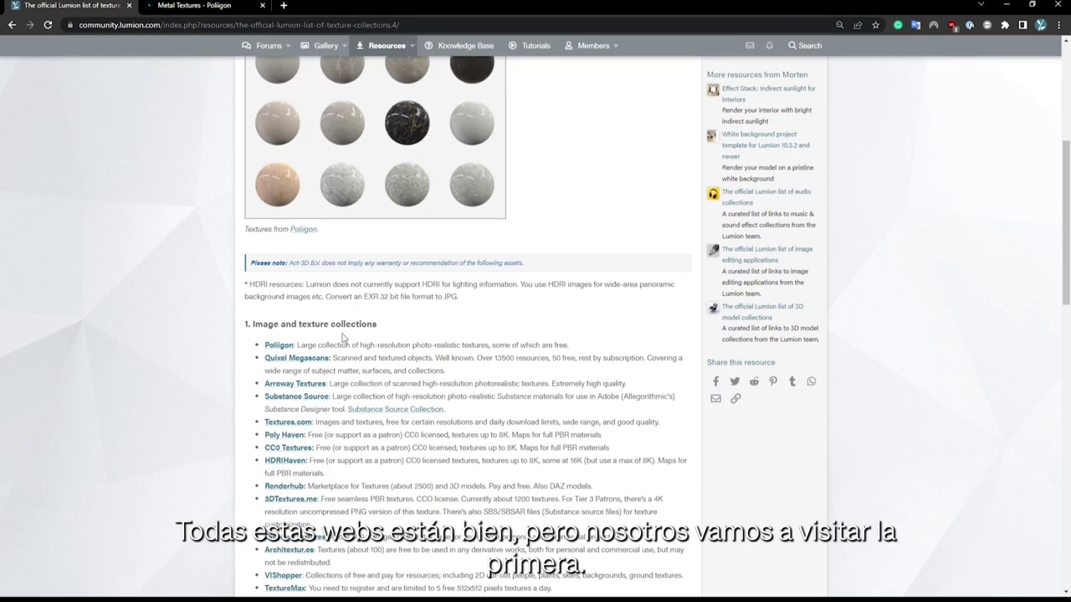
pyautogui.click(283, 346)
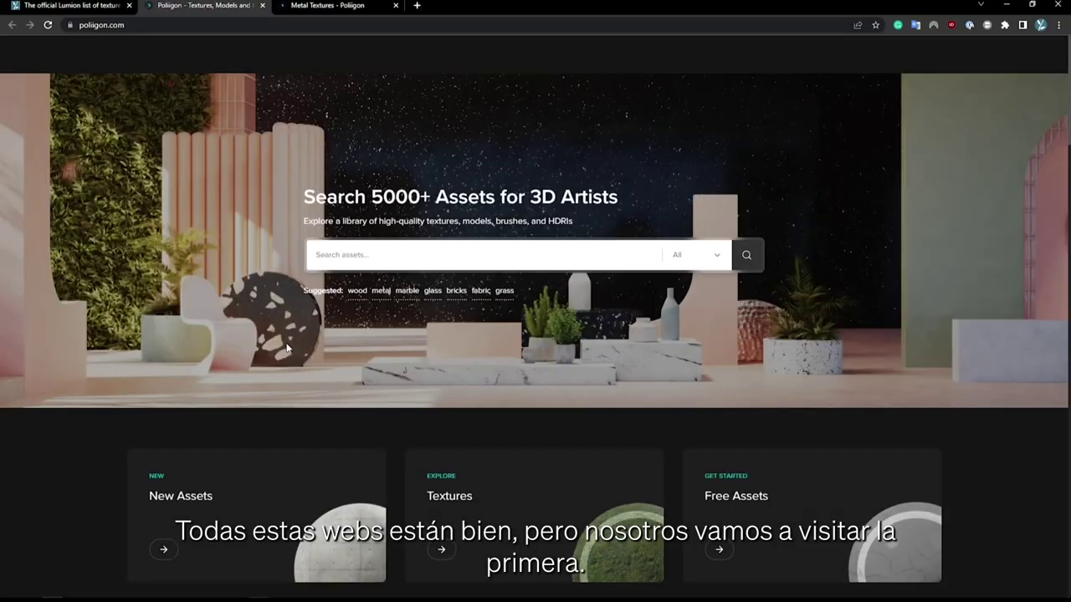
pyautogui.click(192, 54)
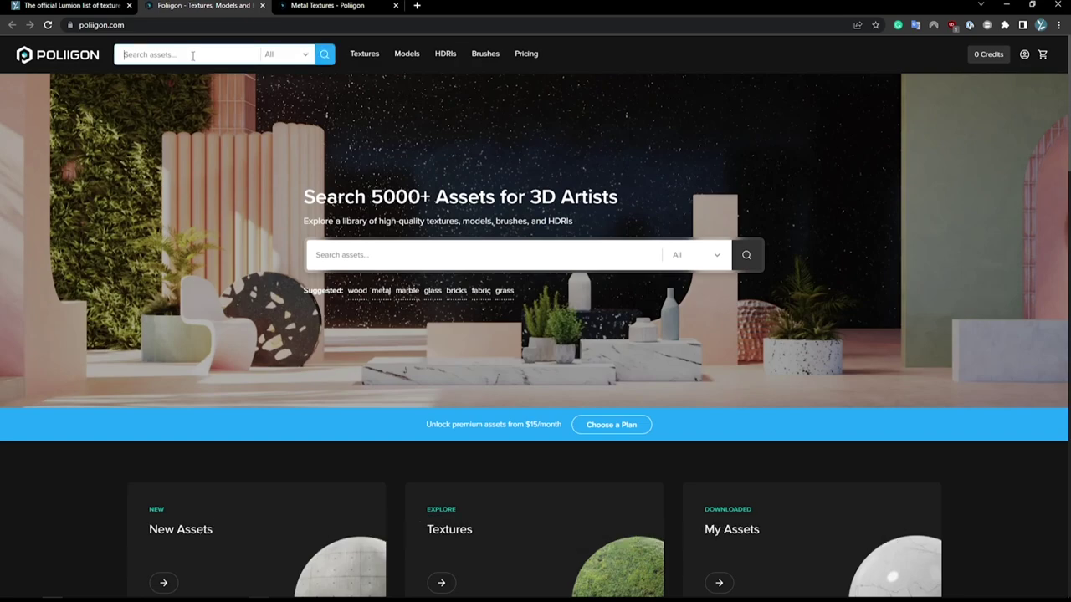
pyautogui.write('chain')
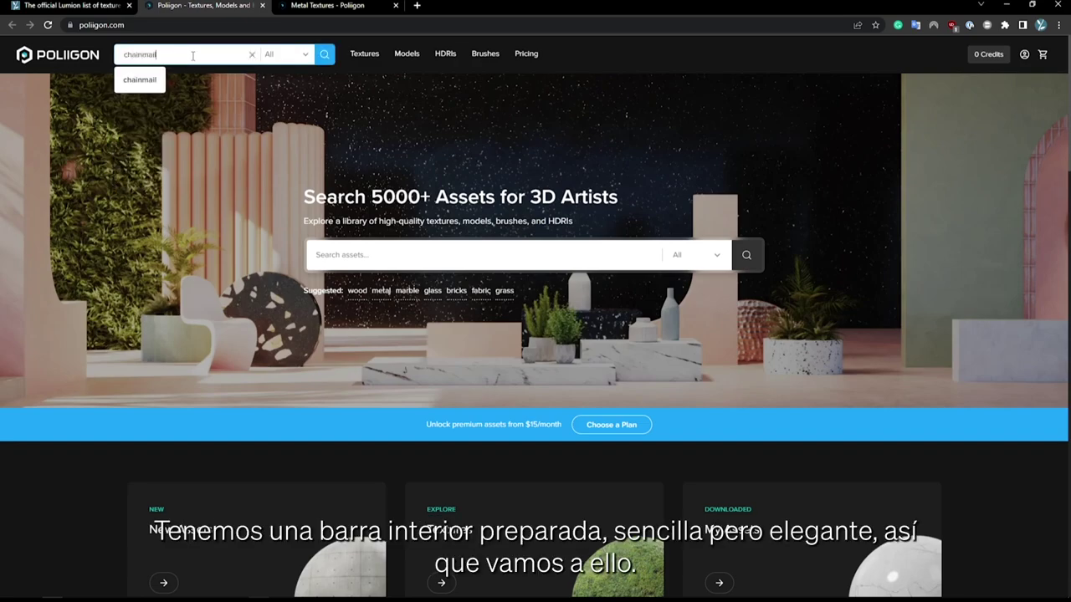
pyautogui.write('mail')
pyautogui.press('Return')
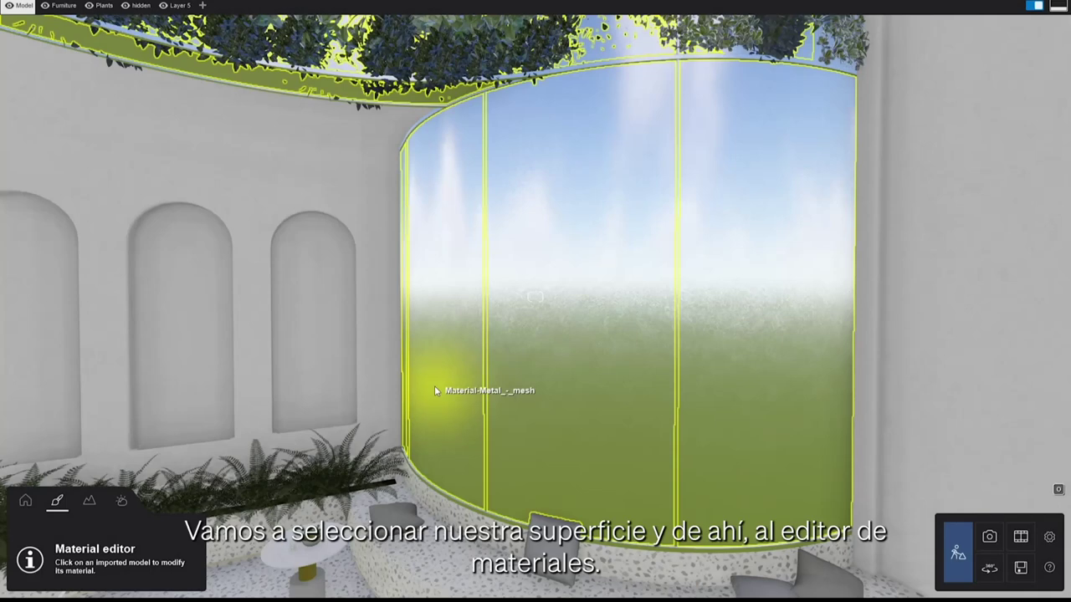
# - Assign a Standard material to the curved glass wall and open its settings
pyautogui.click(434, 388)
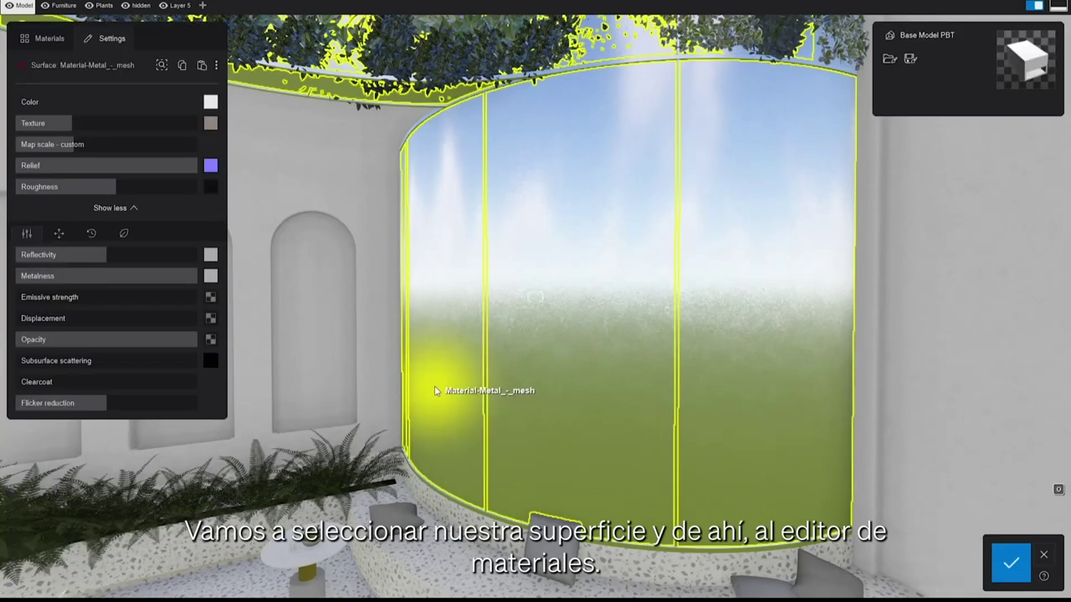
pyautogui.click(52, 42)
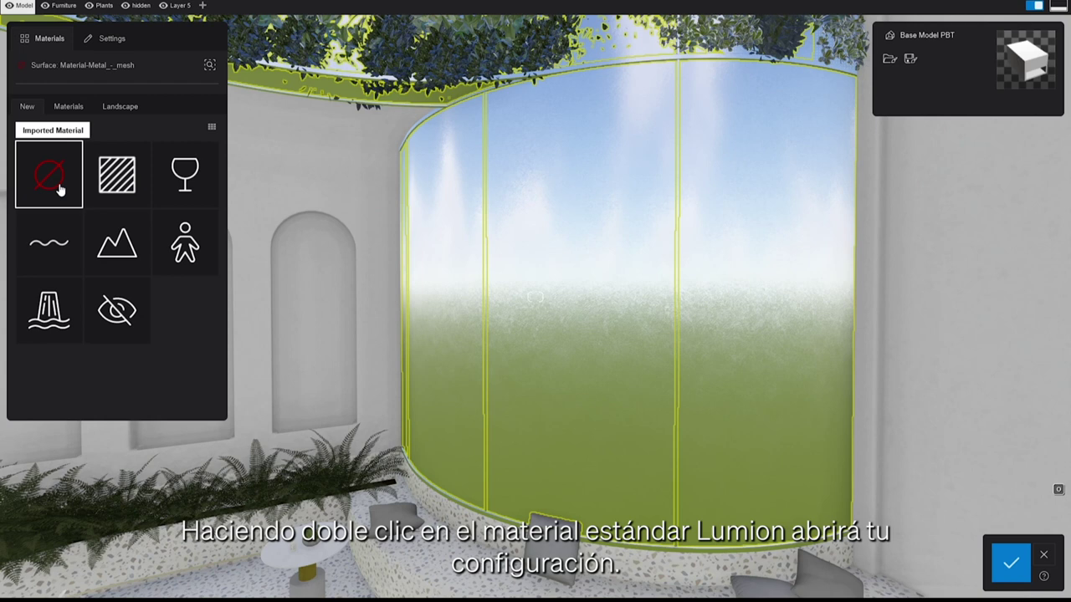
pyautogui.click(109, 182)
pyautogui.doubleClick(109, 183)
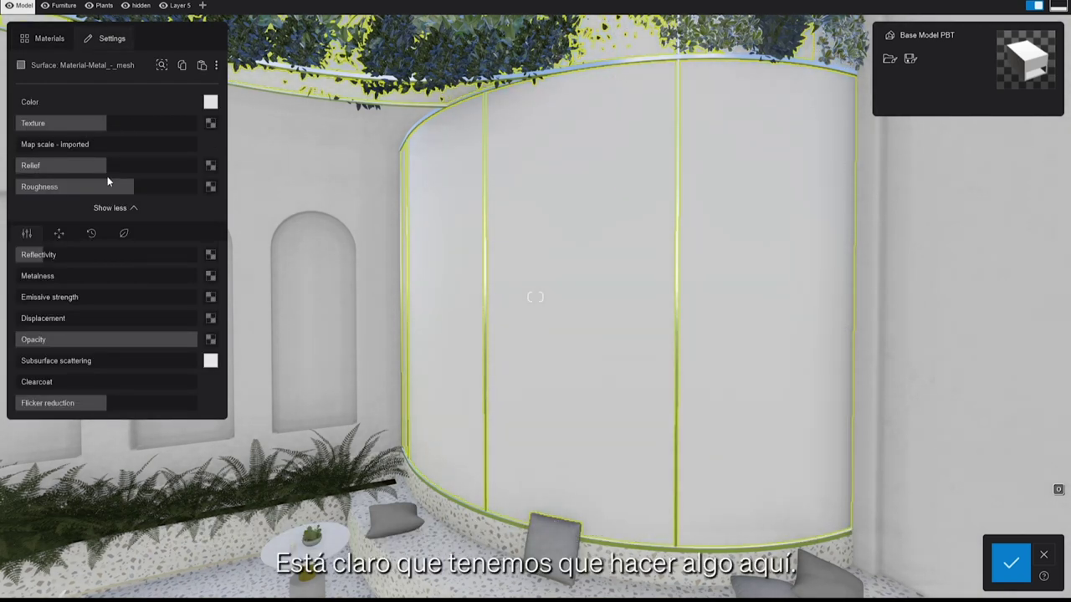
# - Load the chainmail Albedo JPG as the wall material's colour texture
pyautogui.click(211, 124)
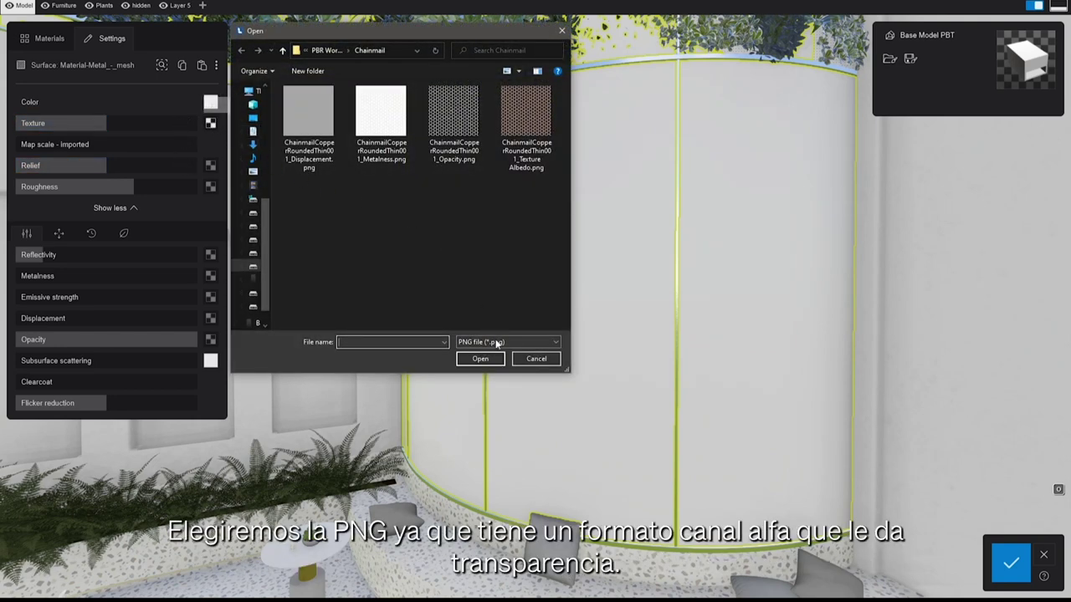
pyautogui.doubleClick(523, 139)
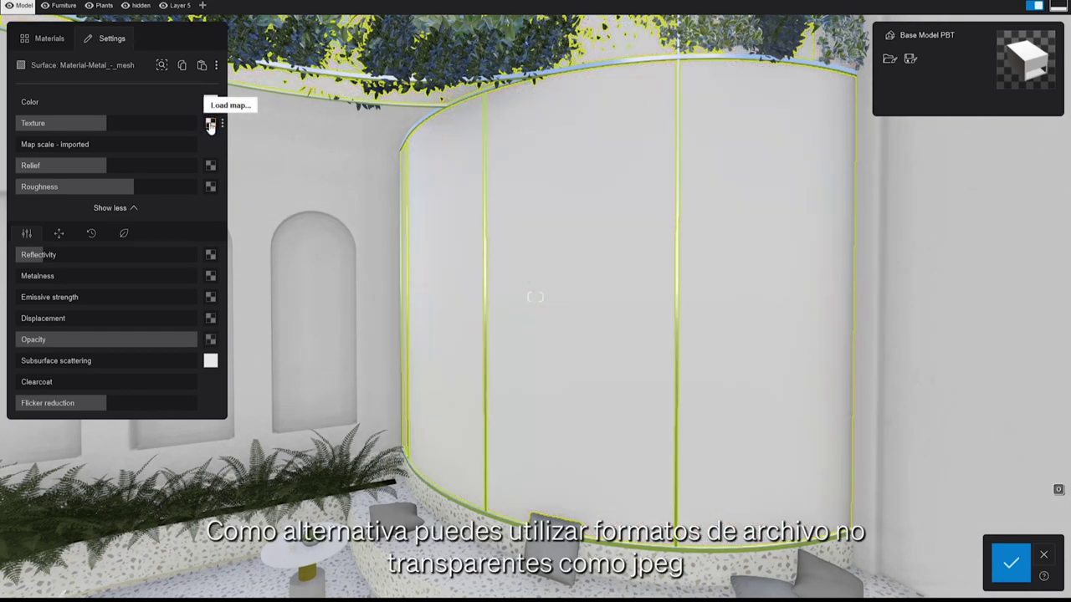
pyautogui.click(210, 124)
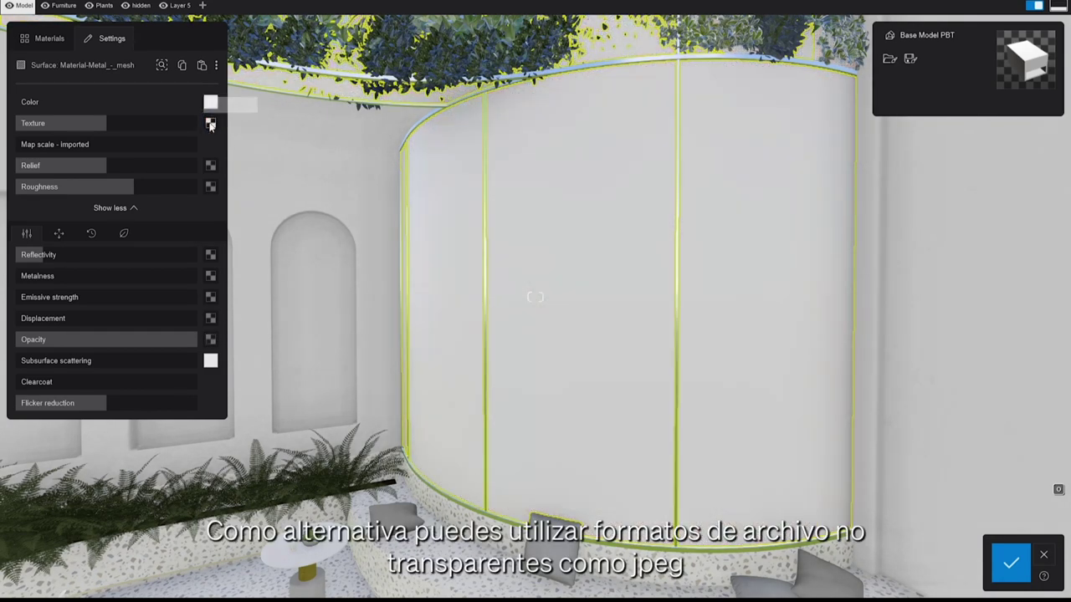
pyautogui.click(506, 342)
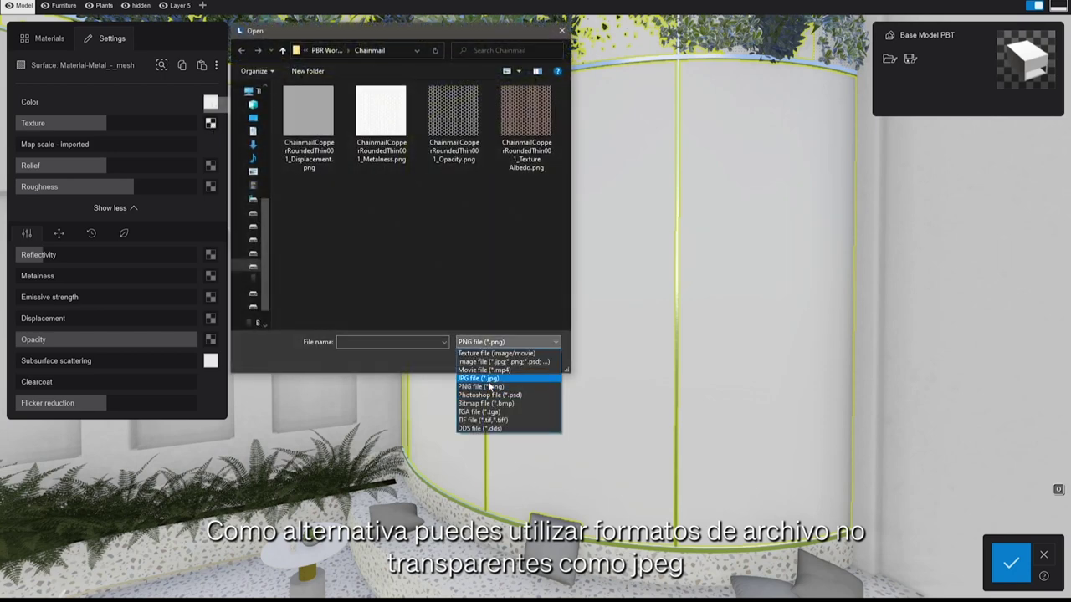
pyautogui.click(485, 378)
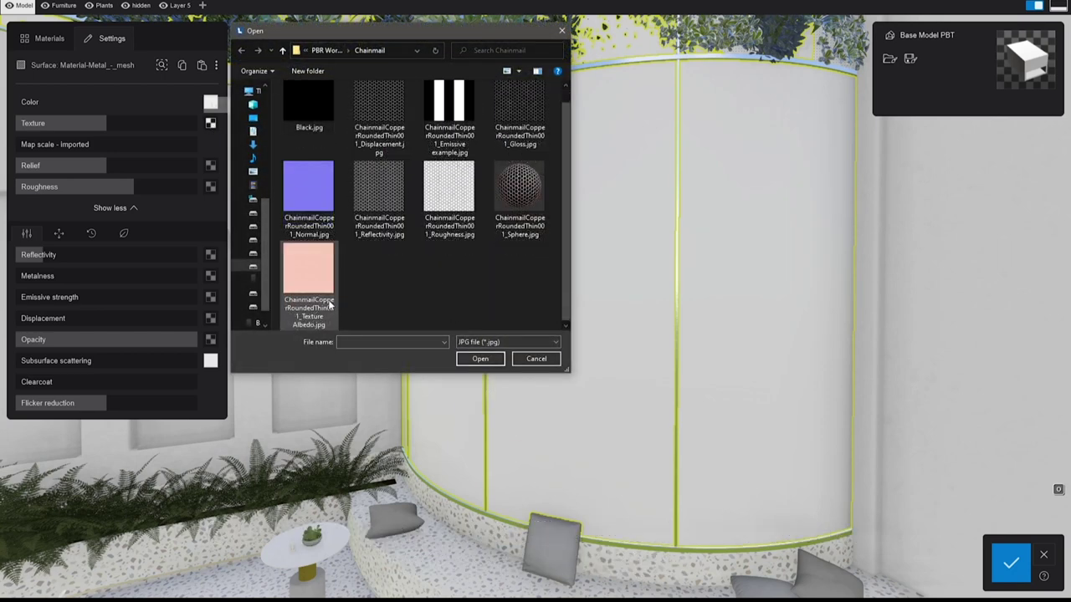
pyautogui.doubleClick(329, 306)
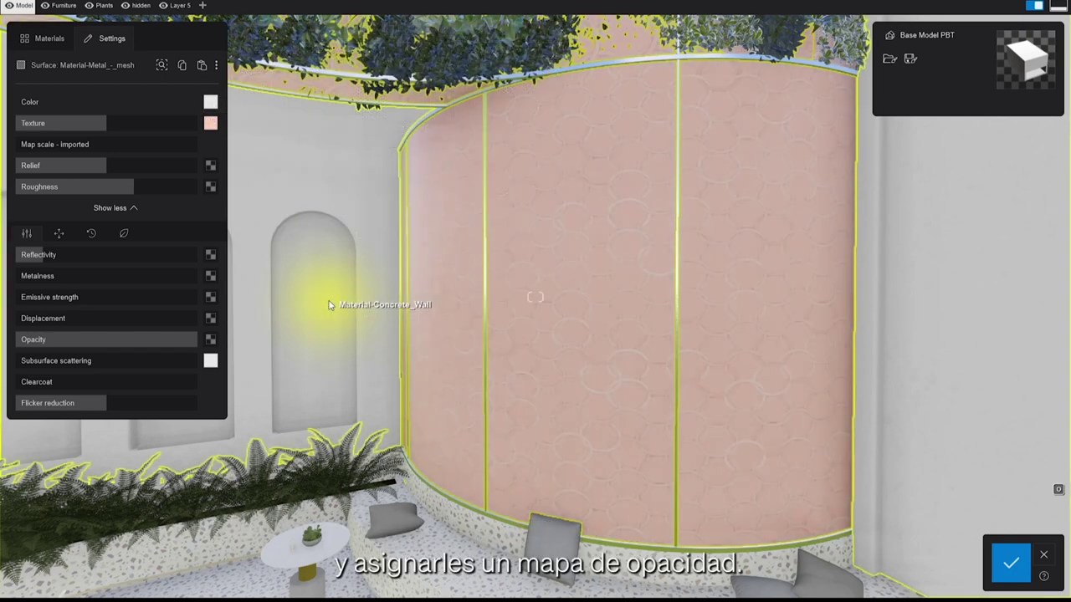
# - Load the chainmail Opacity.png as the opacity map and switch to a custom map scale
pyautogui.click(219, 341)
pyautogui.click(234, 321)
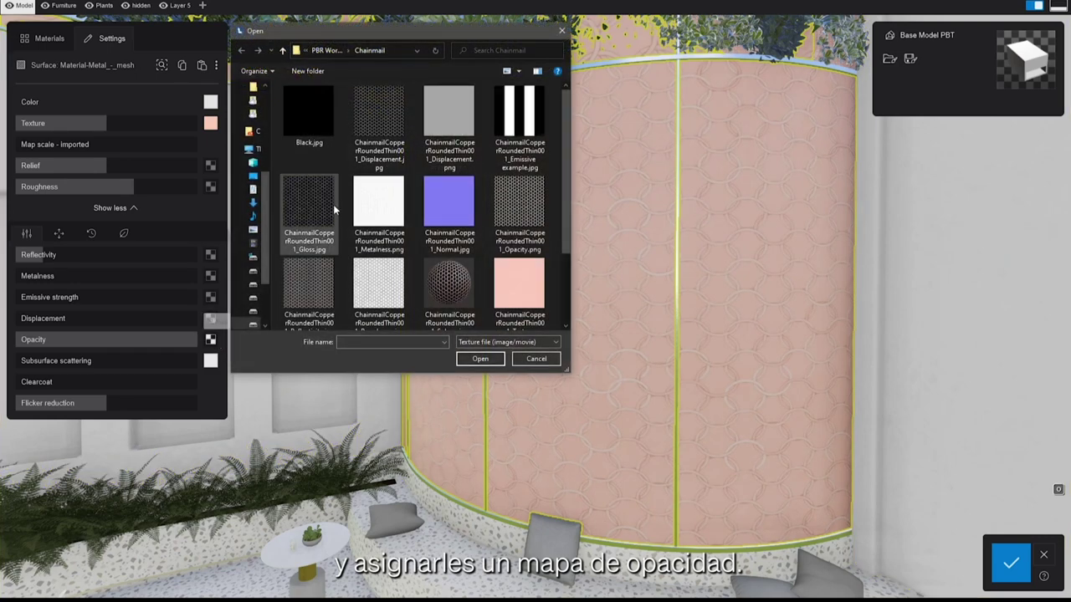
pyautogui.doubleClick(501, 219)
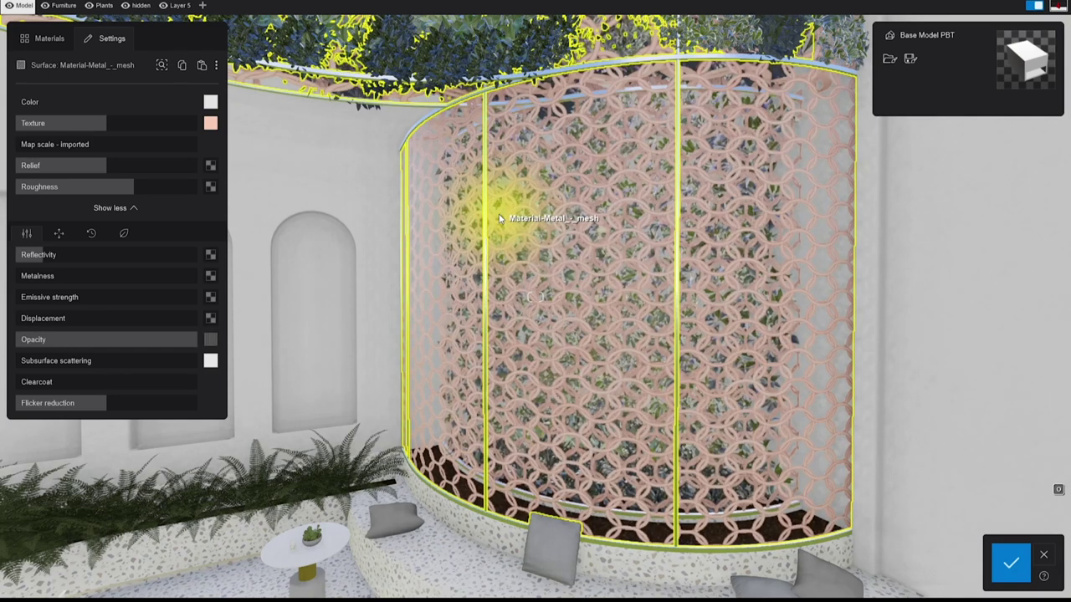
pyautogui.click(23, 144)
# - Drag the custom map scale of the chainmail texture to about 0.7 m
pyautogui.moveTo(23, 143); pyautogui.dragTo(64, 149)
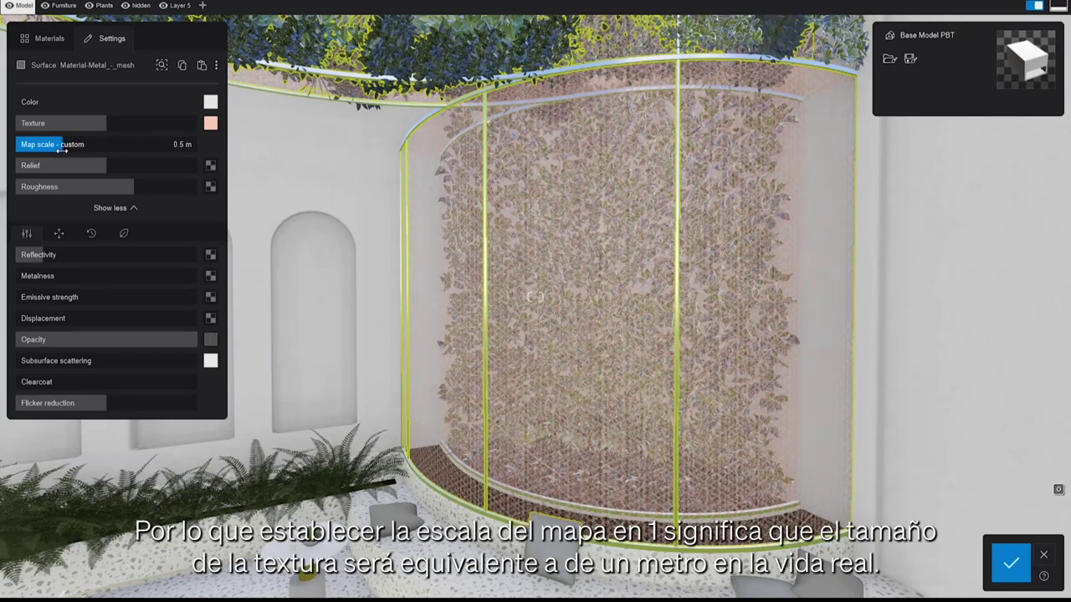
pyautogui.moveTo(61, 150); pyautogui.dragTo(64, 155)
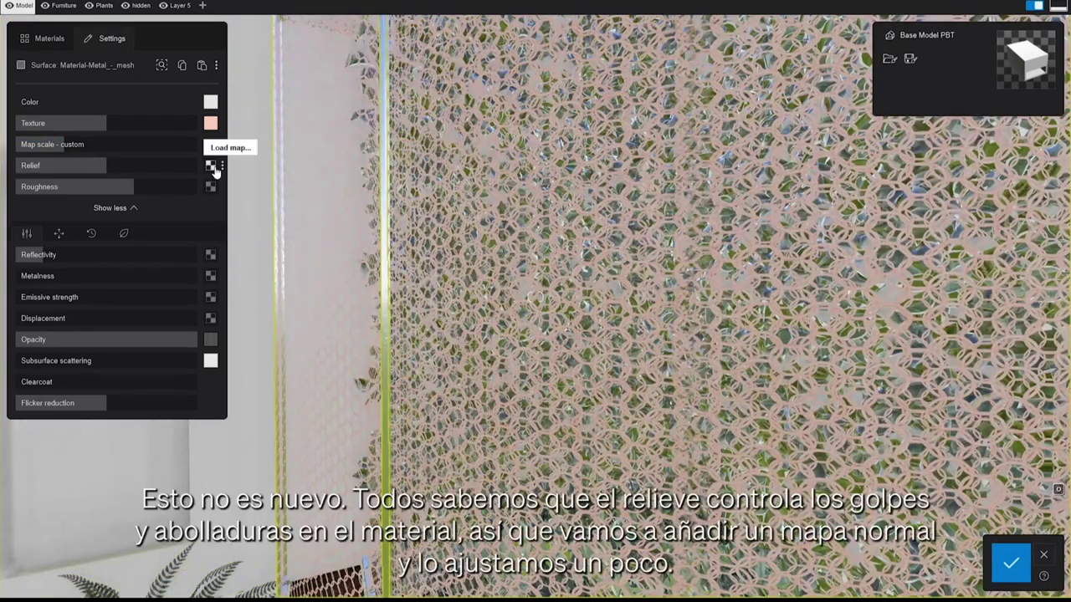
# - Load the chainmail Normal.jpg as the relief map and set relief strength to 114%
pyautogui.click(212, 167)
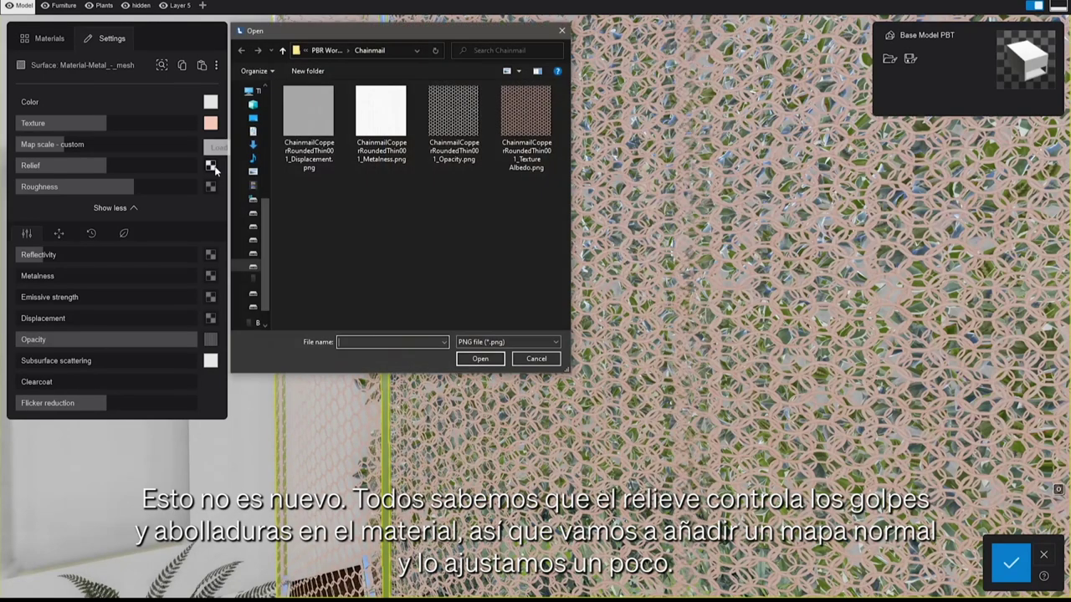
pyautogui.click(502, 341)
pyautogui.click(502, 356)
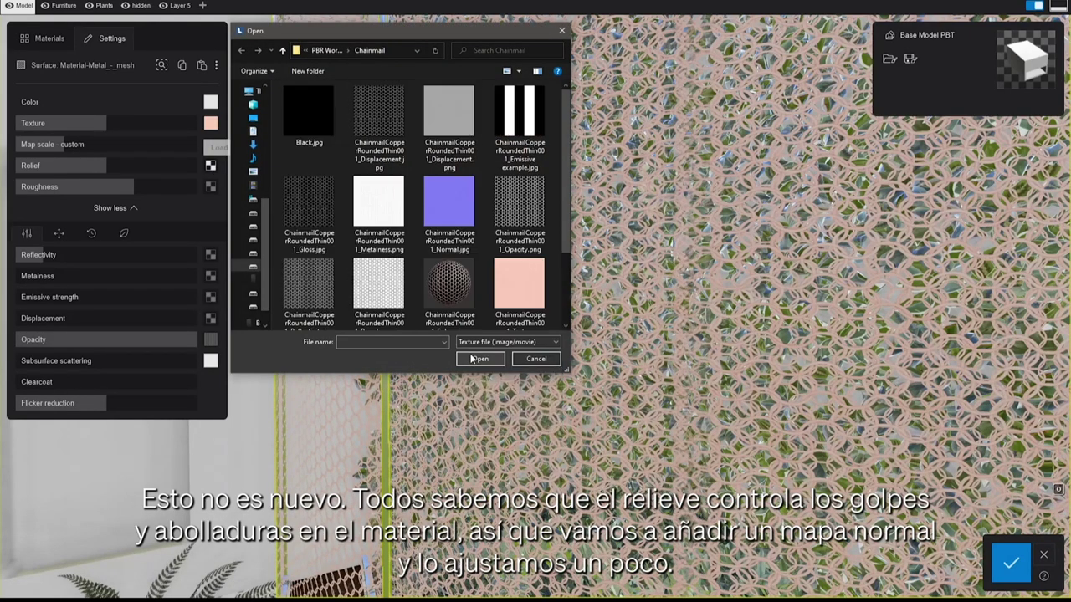
pyautogui.doubleClick(455, 222)
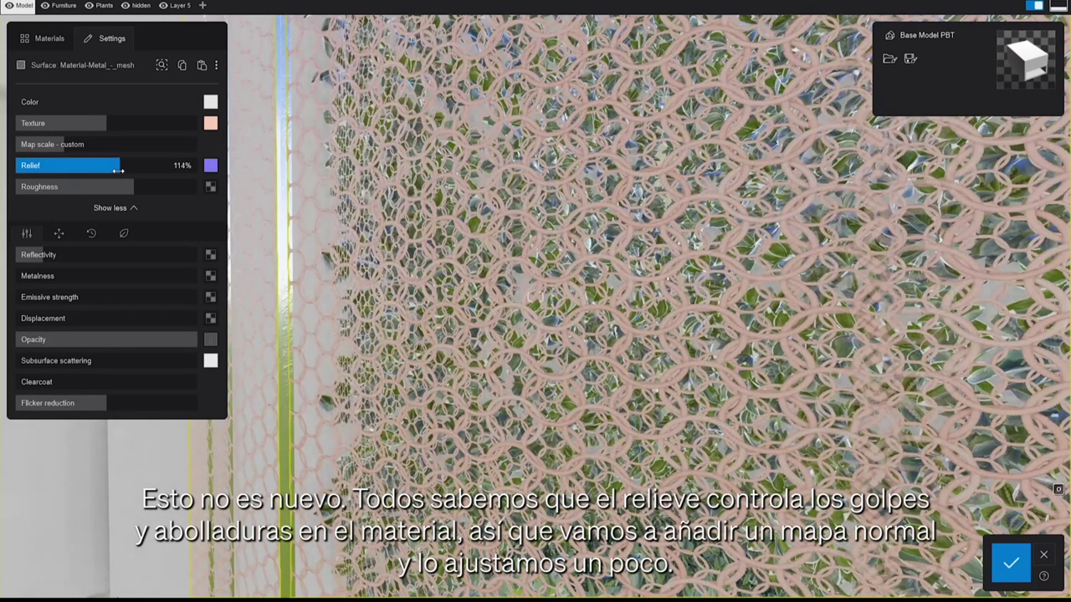
pyautogui.moveTo(110, 171); pyautogui.dragTo(106, 170)
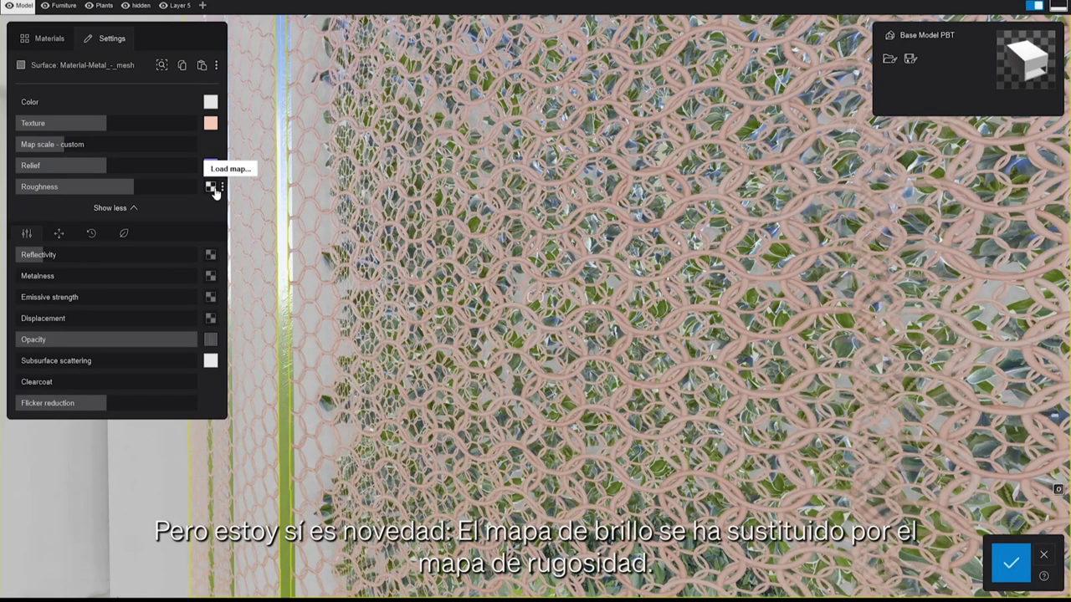
# - Load the chainmail Roughness map into the Roughness slot, then remove it again
pyautogui.click(212, 187)
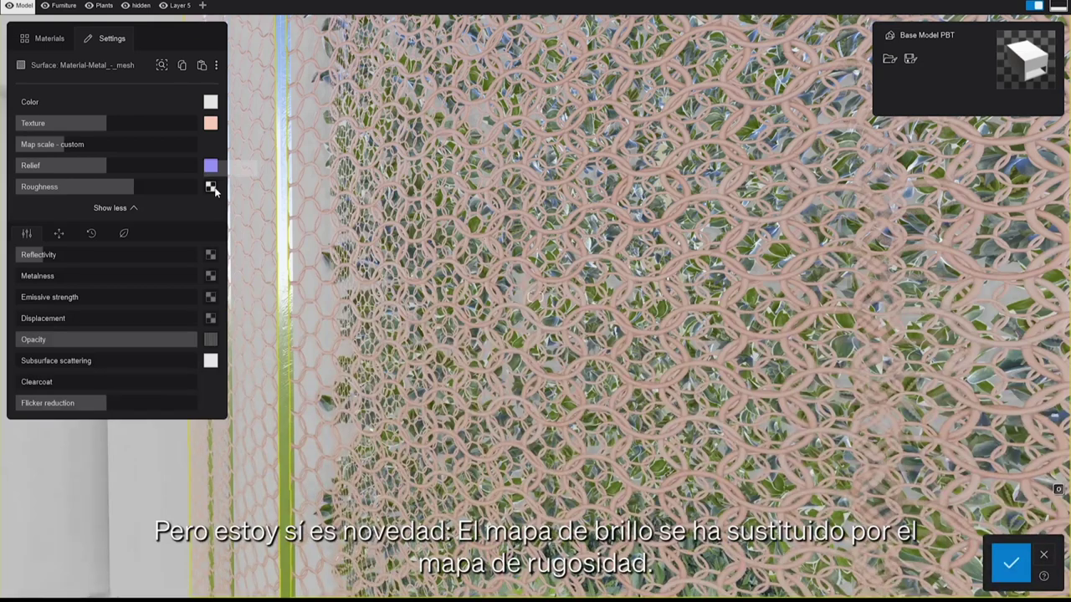
pyautogui.doubleClick(449, 242)
pyautogui.click(221, 188)
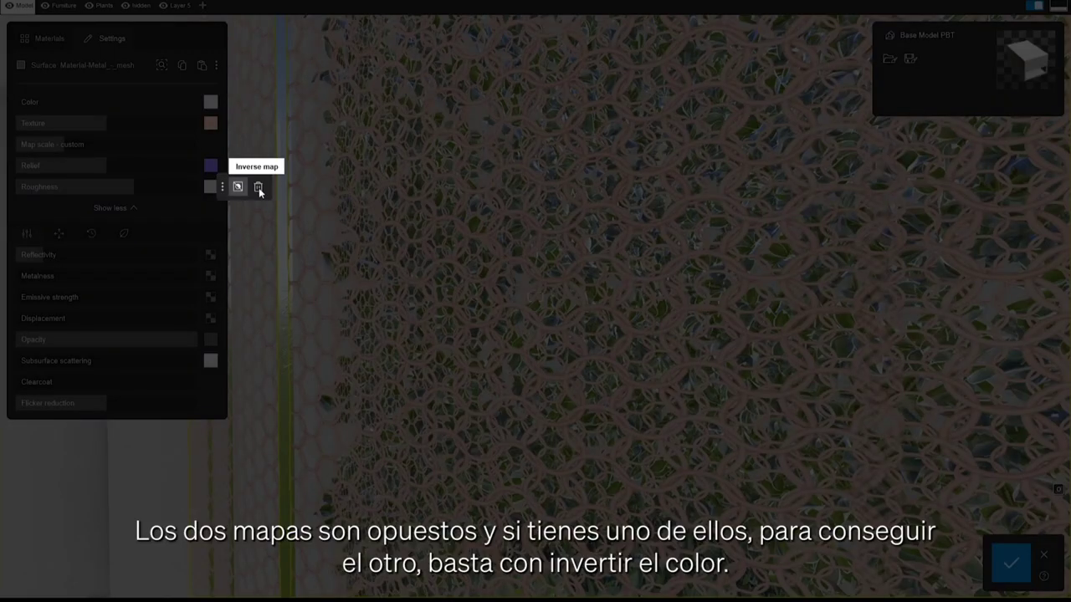
pyautogui.click(258, 189)
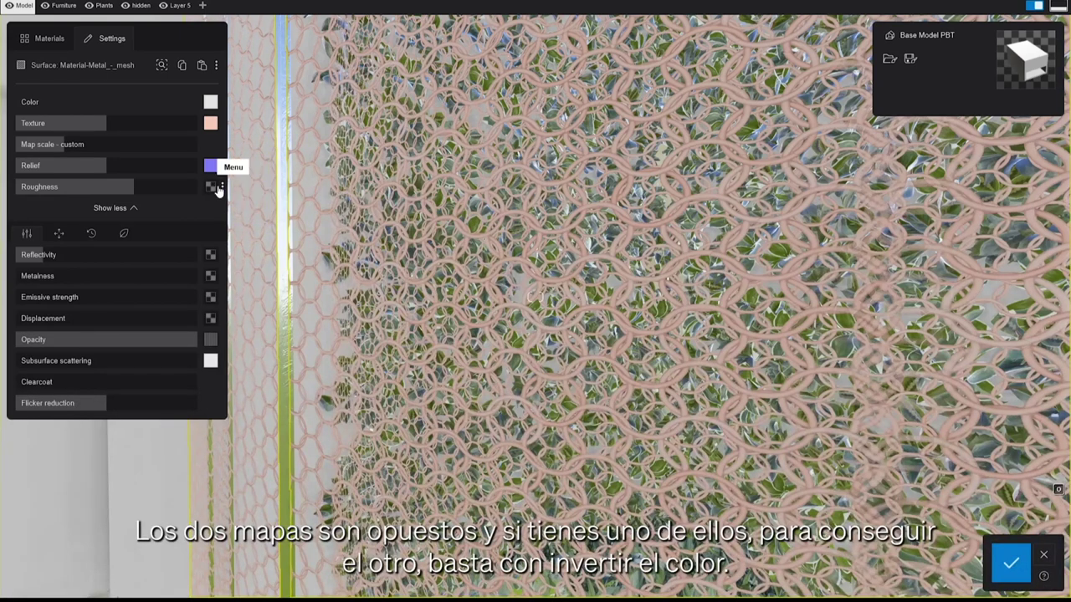
# - Load the Gloss map as roughness, invert it, and raise the roughness strength
pyautogui.click(212, 187)
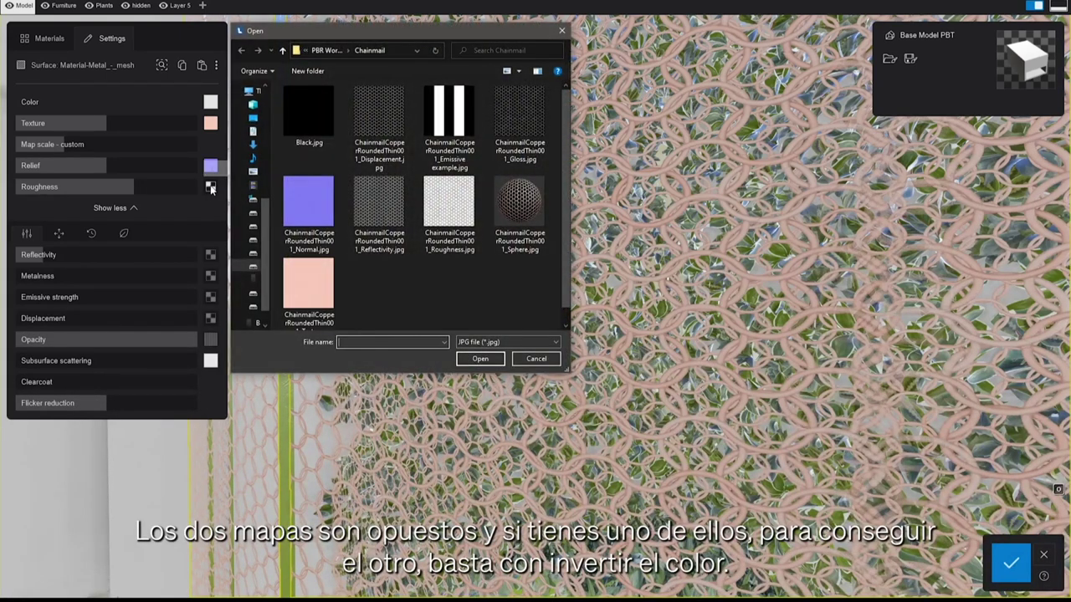
pyautogui.doubleClick(516, 150)
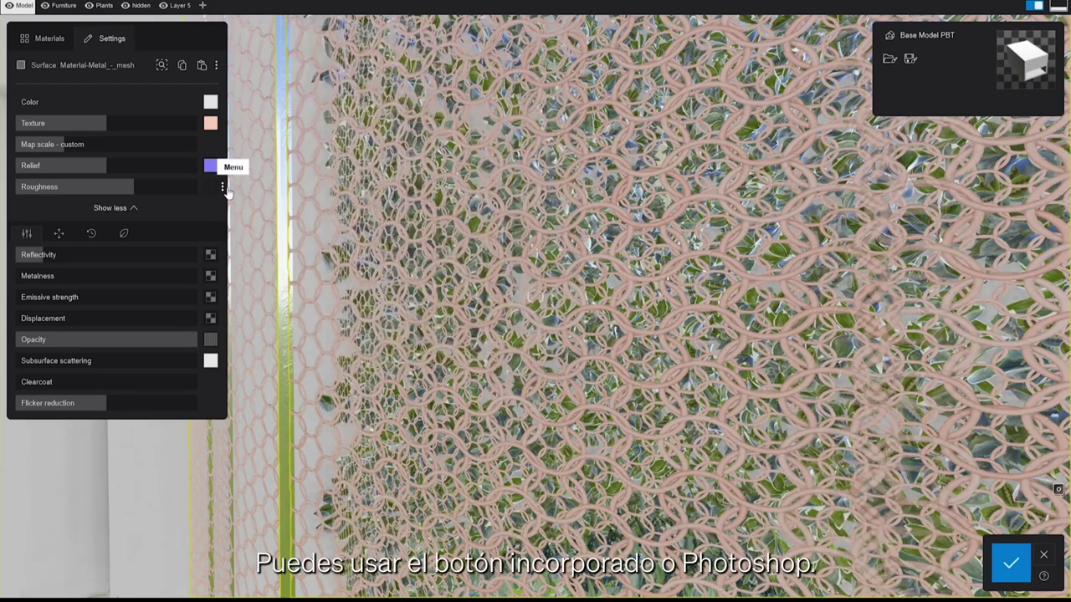
pyautogui.click(223, 187)
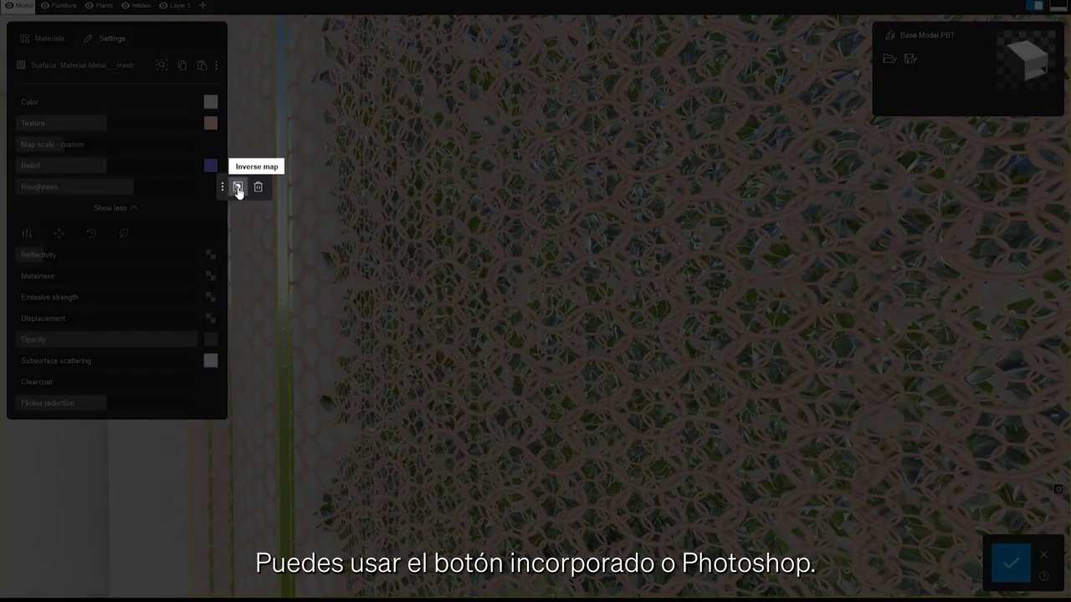
pyautogui.click(238, 187)
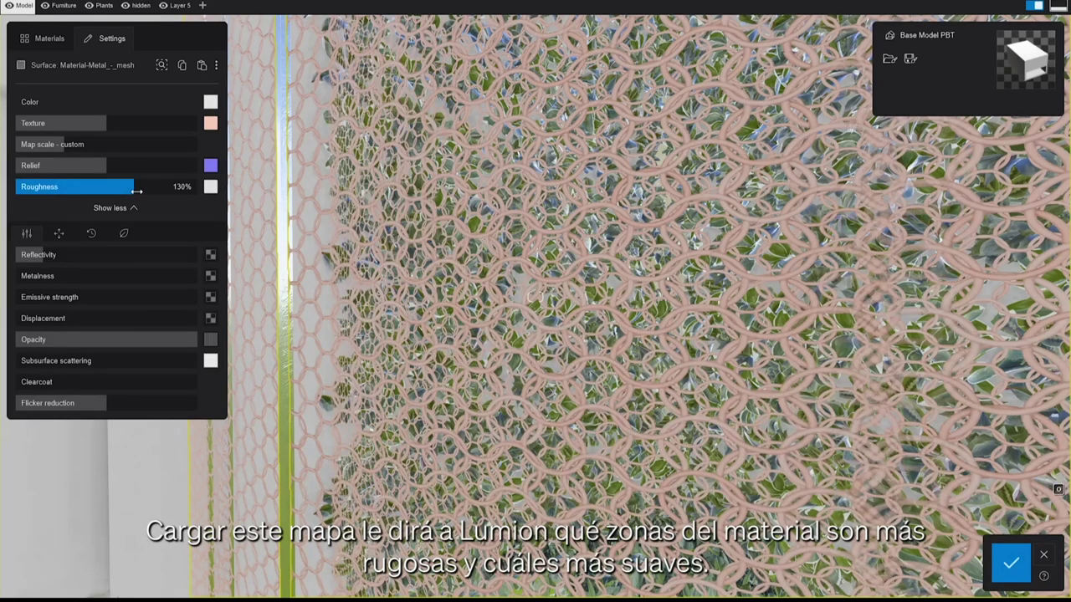
pyautogui.moveTo(158, 189); pyautogui.dragTo(4, 188)
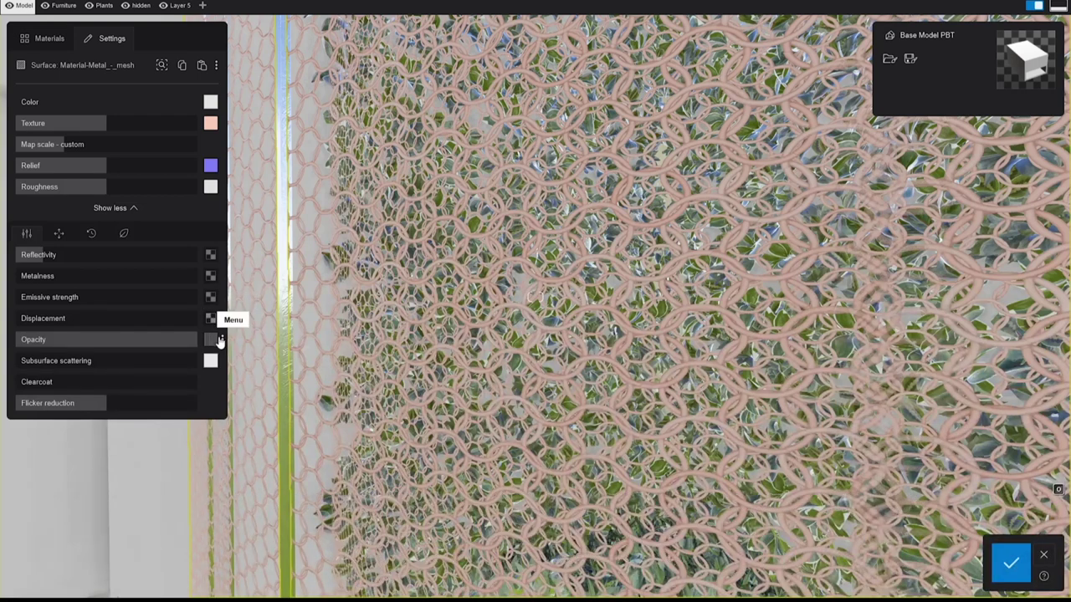
pyautogui.moveTo(215, 341)
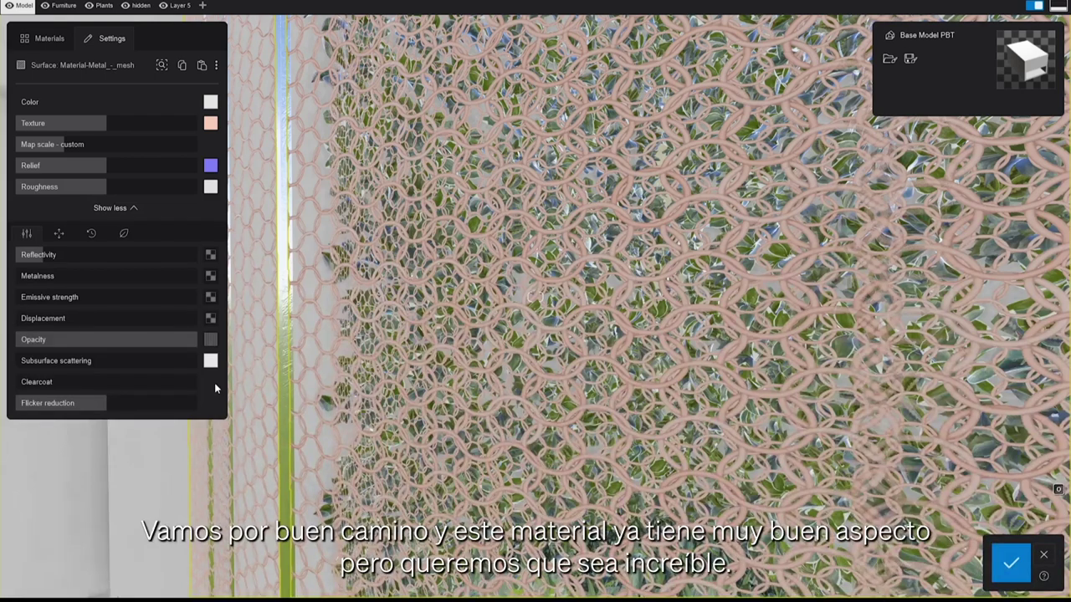
# - Load Metalness.png into the Metalness slot and set metalness to 100%
pyautogui.click(210, 277)
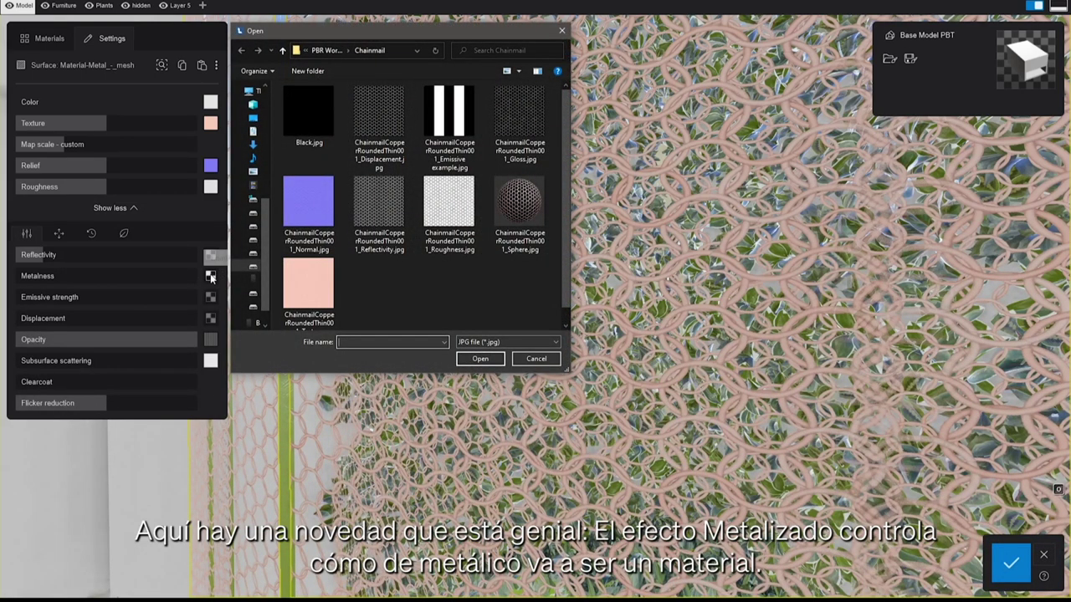
pyautogui.click(483, 343)
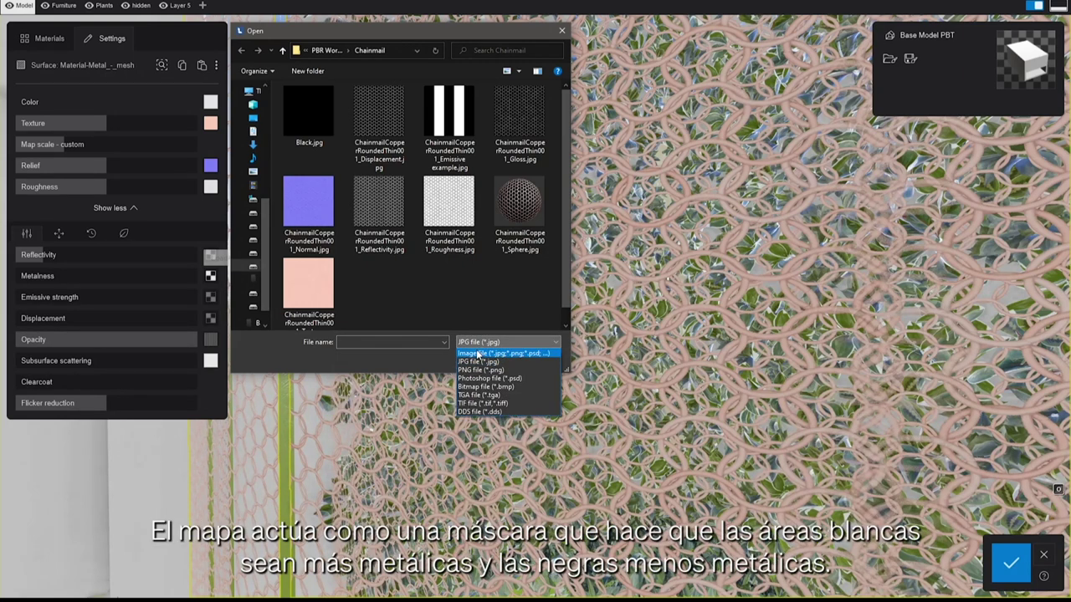
pyautogui.click(478, 354)
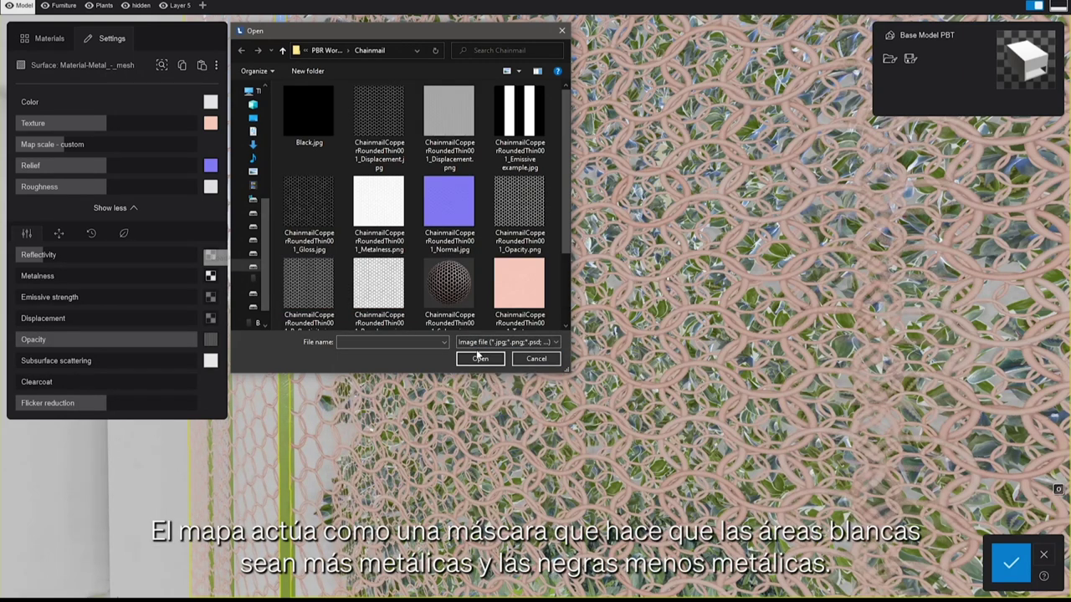
pyautogui.doubleClick(398, 226)
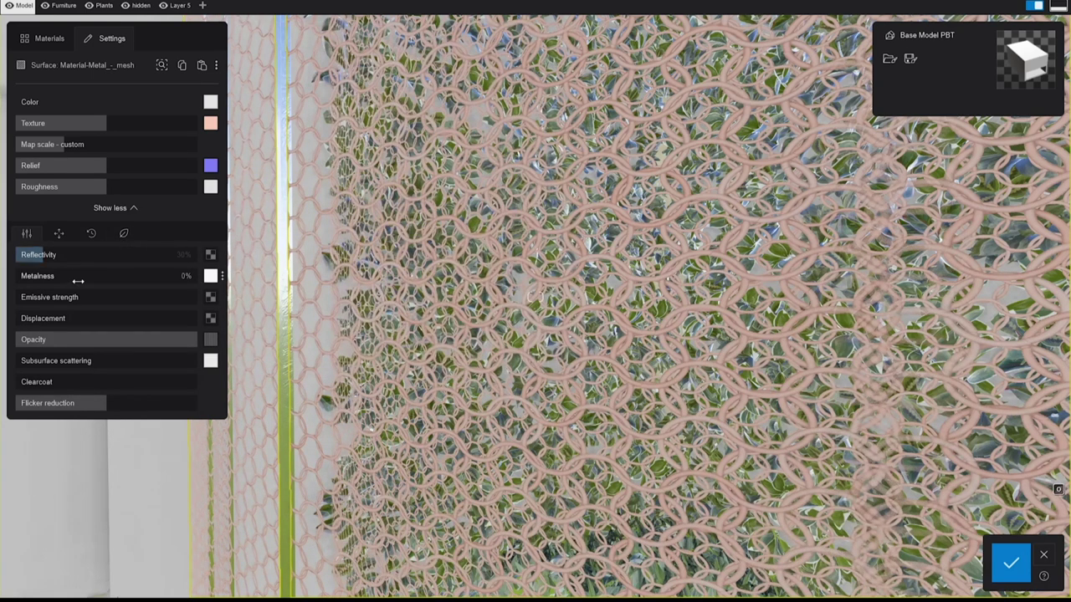
pyautogui.moveTo(19, 276); pyautogui.dragTo(134, 278)
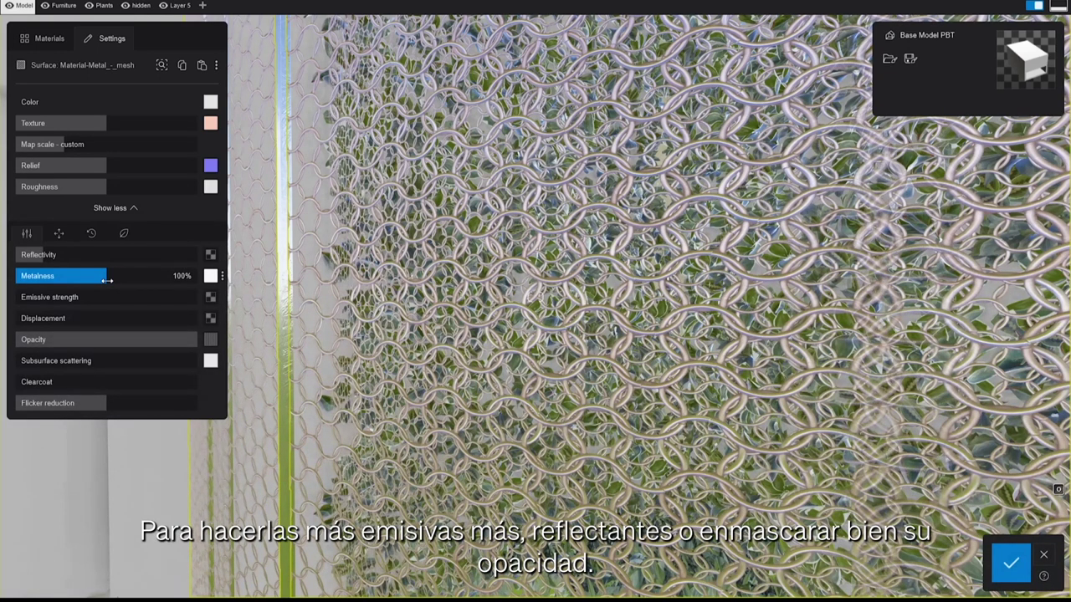
# - Try reflectivity at 64% then near 0%, emissive strength about 2 nits, and opacity 100%
pyautogui.click(60, 254)
pyautogui.moveTo(60, 255); pyautogui.dragTo(19, 254)
pyautogui.moveTo(18, 298)
pyautogui.mouseDown()
pyautogui.moveTo(73, 298)
pyautogui.moveTo(23, 300)
pyautogui.mouseUp()
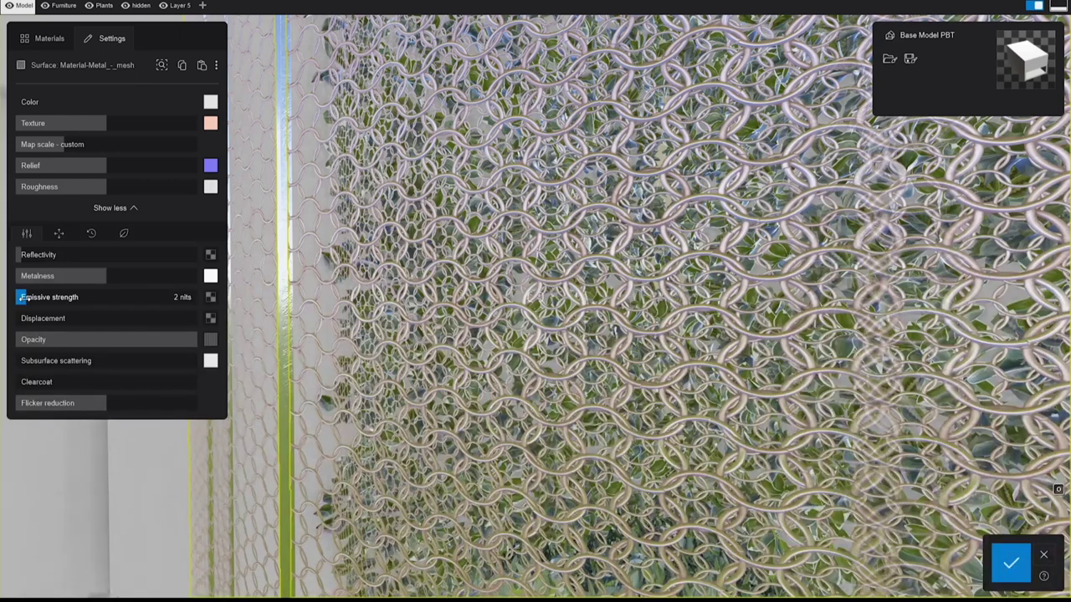
pyautogui.moveTo(179, 339); pyautogui.dragTo(204, 343)
pyautogui.moveTo(208, 346)
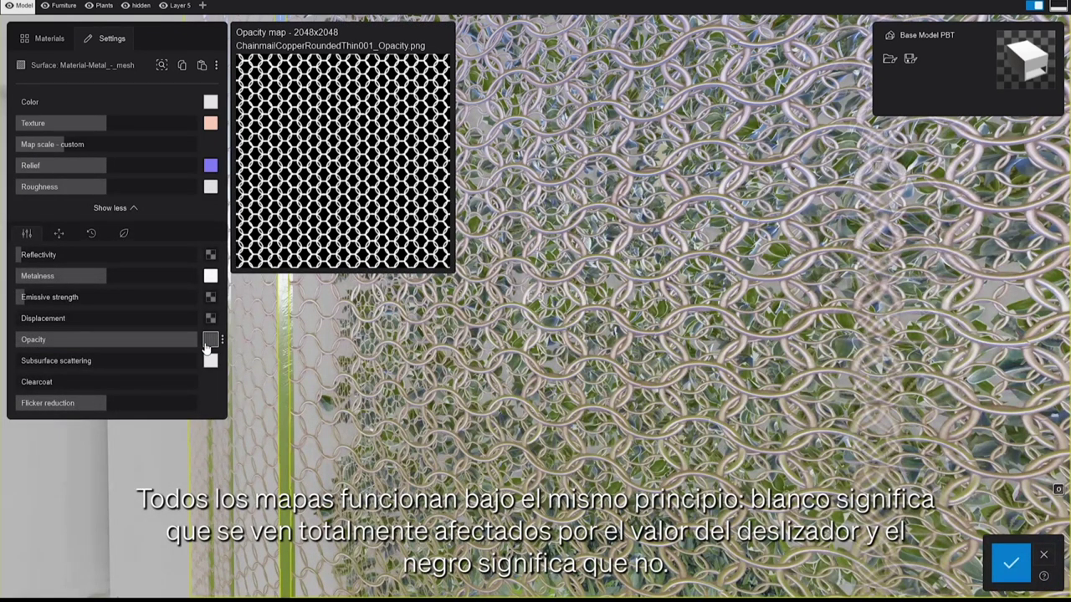
# - Load the chainmail Reflectivity.jpg as the reflectivity map at about 66%
pyautogui.click(210, 254)
pyautogui.doubleClick(333, 226)
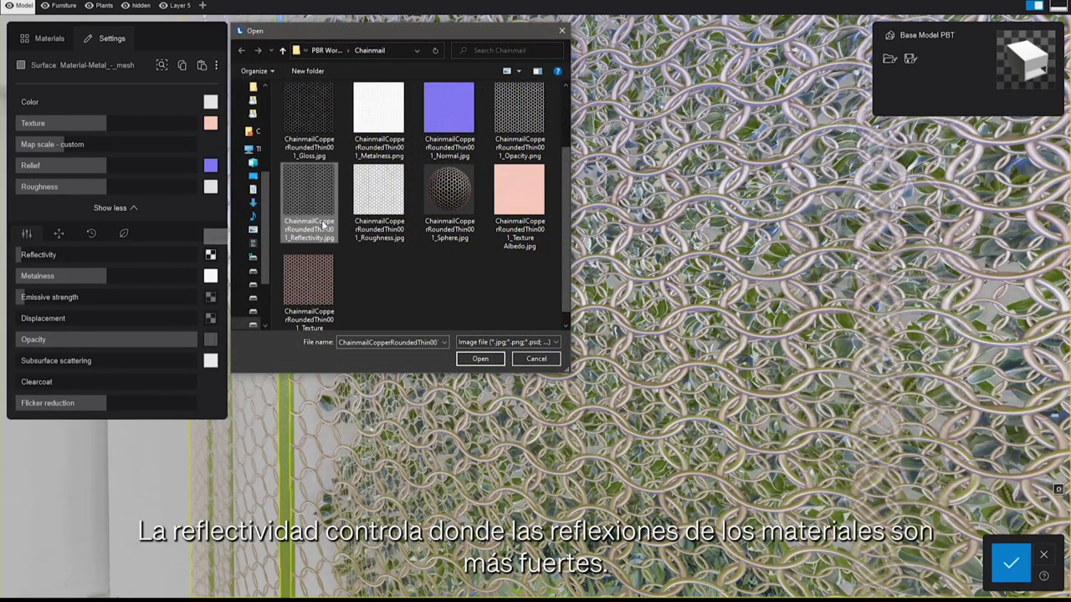
pyautogui.moveTo(38, 255); pyautogui.dragTo(101, 259)
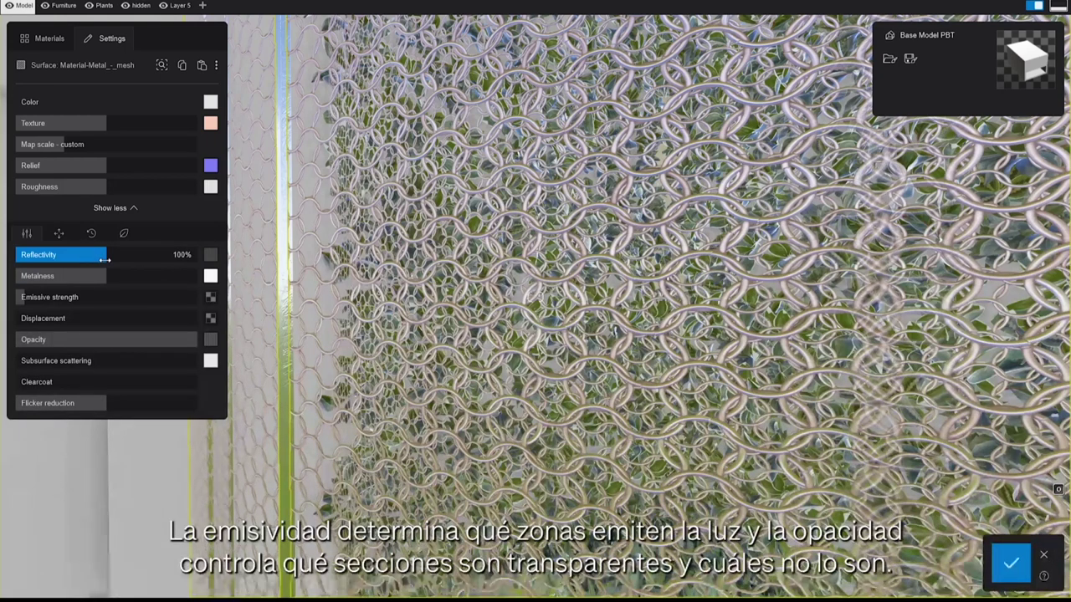
# - Load the striped Emissive example.jpg map, test emissive strength at 10000 nits, then return it to 0
pyautogui.click(210, 298)
pyautogui.doubleClick(428, 146)
pyautogui.moveTo(18, 297)
pyautogui.mouseDown()
pyautogui.moveTo(202, 292)
pyautogui.moveTo(16, 297)
pyautogui.mouseUp()
pyautogui.moveTo(195, 339)
pyautogui.mouseDown()
pyautogui.moveTo(4, 341)
pyautogui.moveTo(209, 339)
pyautogui.mouseUp()
# - Load the chainmail Displacement.jpg, raise displacement to about 77%, and pull the camera back to the frame
pyautogui.click(211, 320)
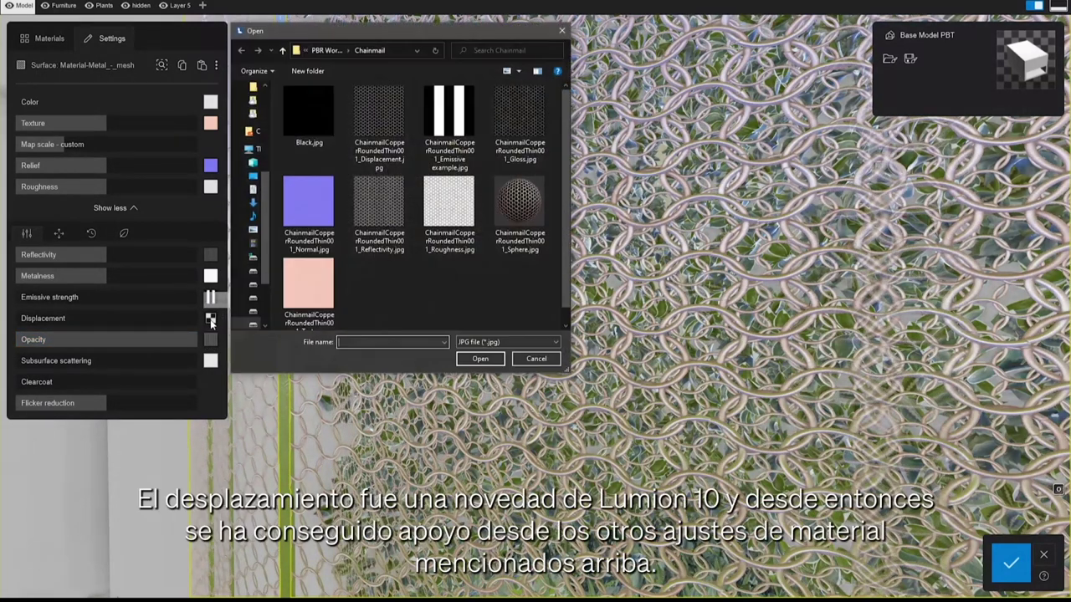
pyautogui.click(494, 342)
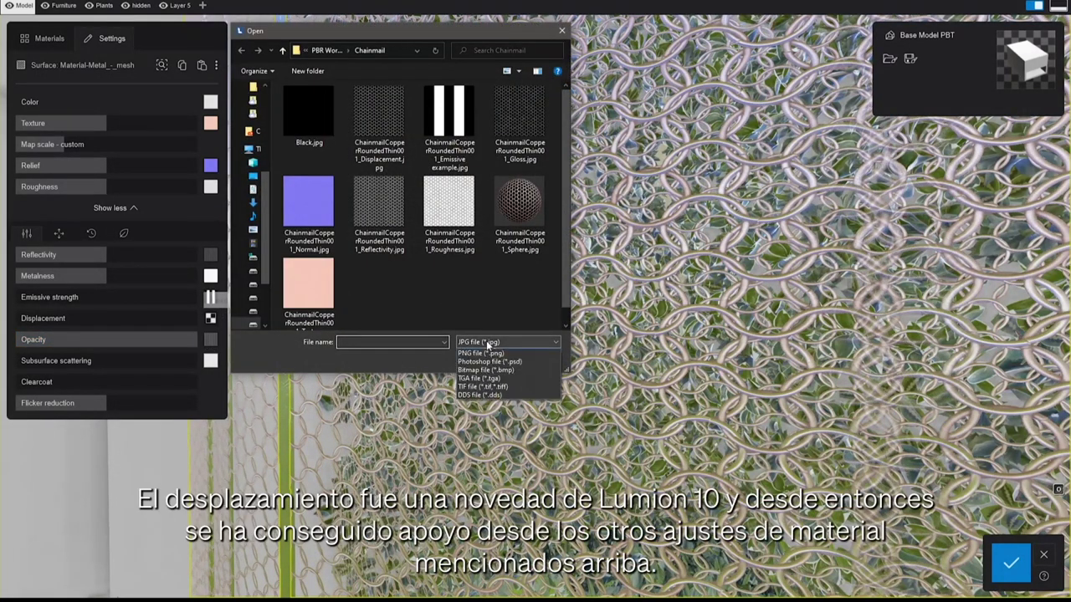
pyautogui.click(480, 357)
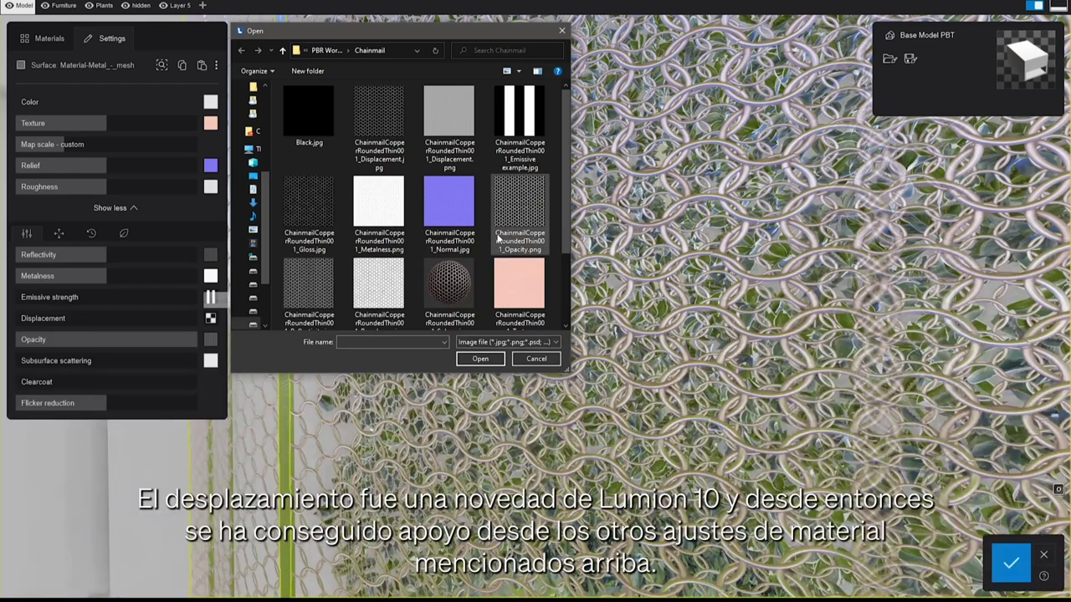
pyautogui.doubleClick(393, 141)
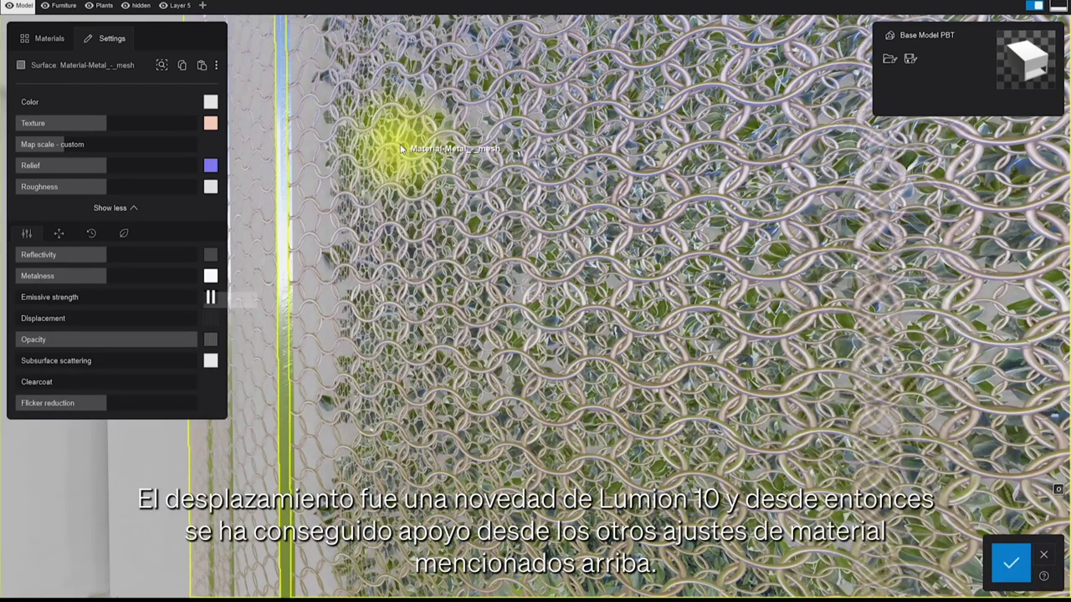
pyautogui.moveTo(23, 323); pyautogui.dragTo(107, 328)
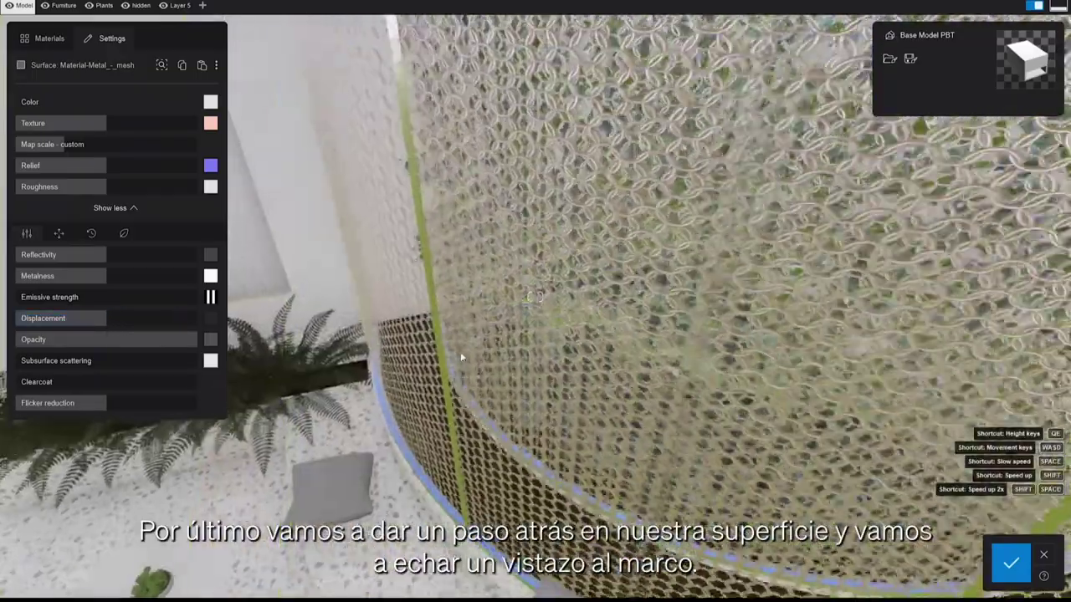
pyautogui.moveTo(460, 352); pyautogui.dragTo(481, 322)
# - Set the frame material's Clearcoat to 100%, then 28%, and finally about 92%
pyautogui.press('s')
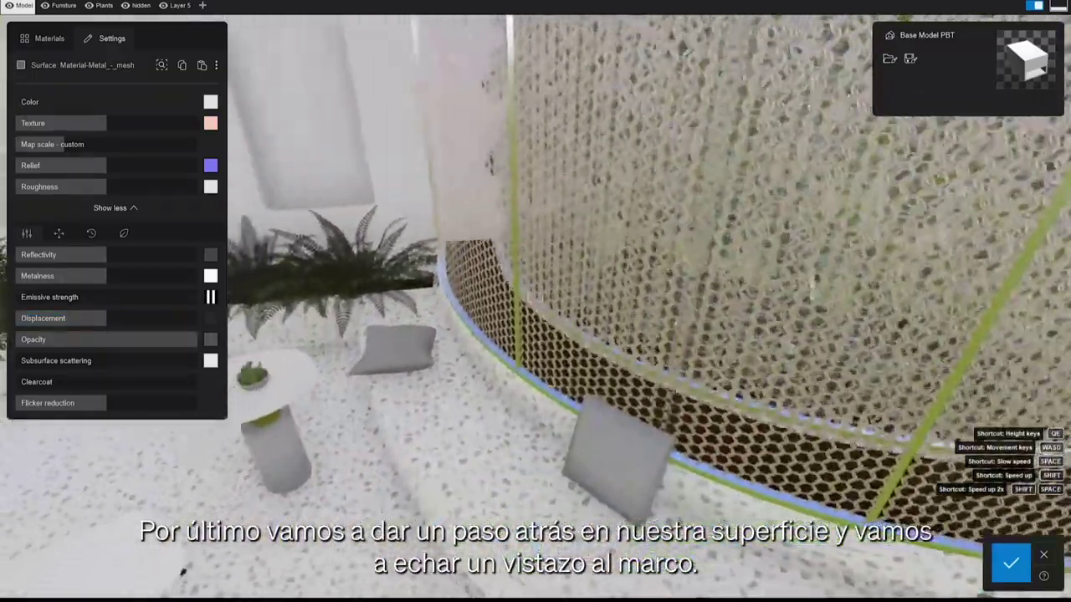
pyautogui.press('w')
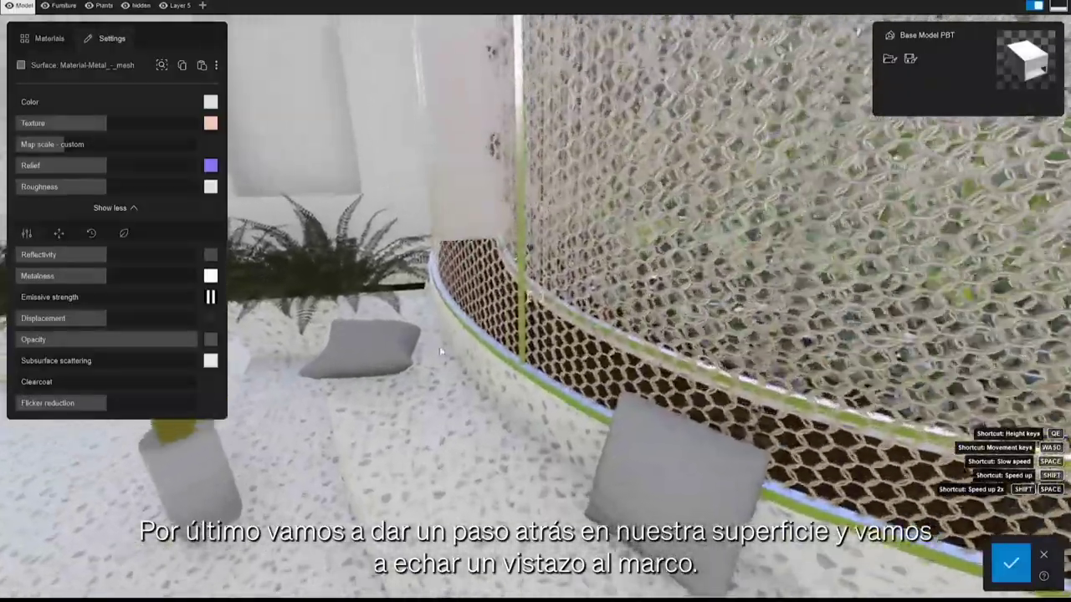
pyautogui.press('w')
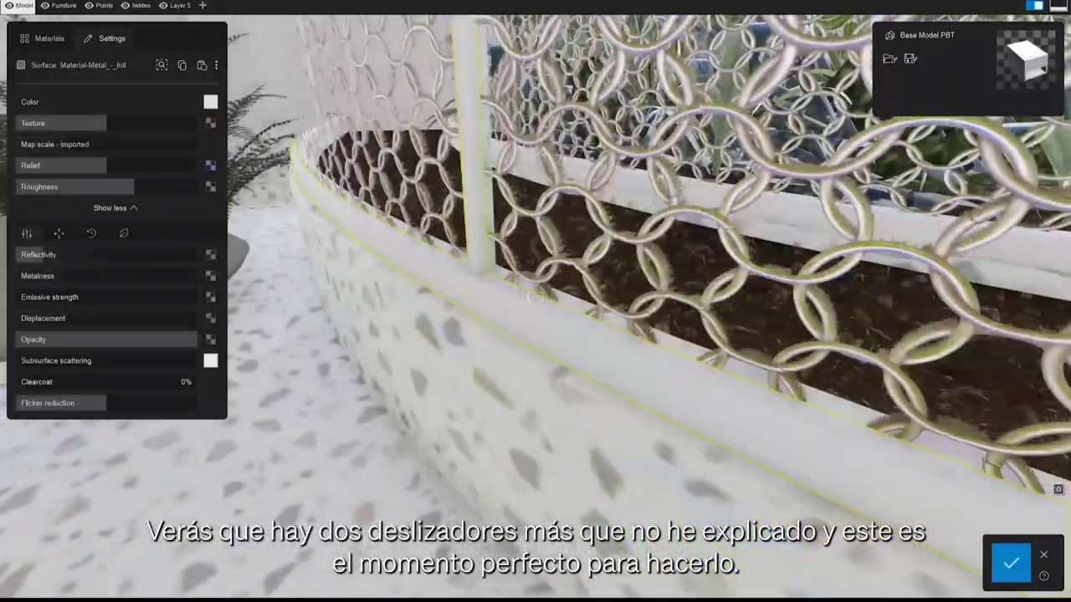
pyautogui.moveTo(10, 382); pyautogui.dragTo(201, 373)
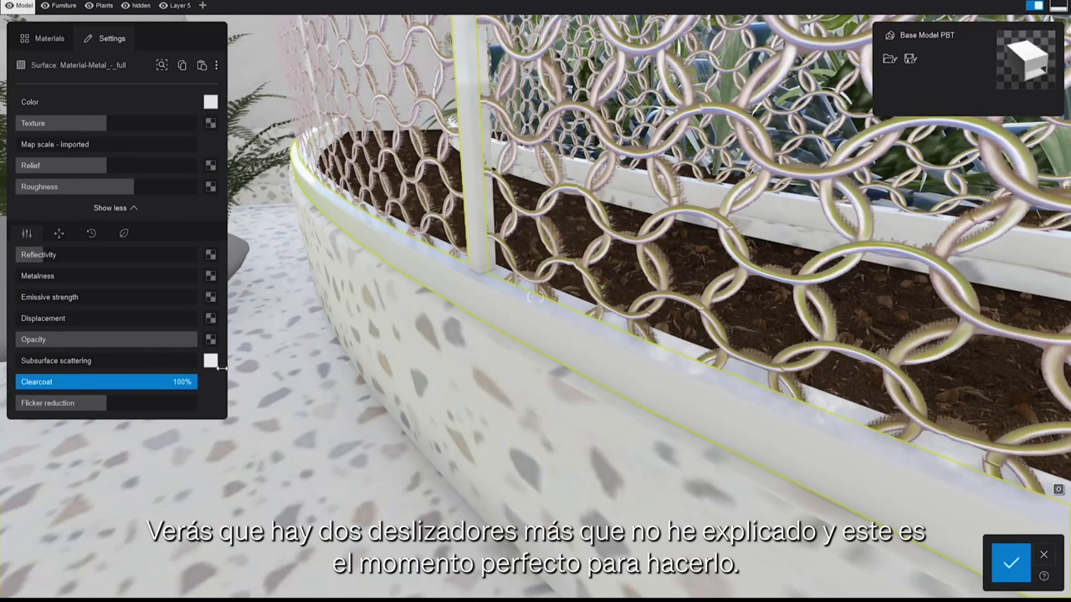
pyautogui.moveTo(194, 369); pyautogui.dragTo(240, 360)
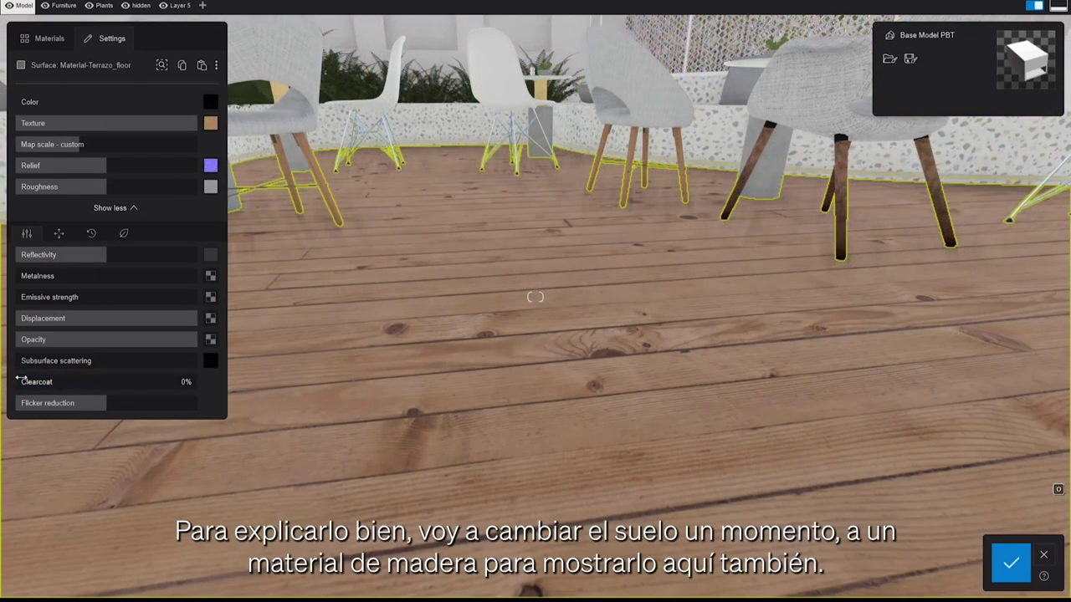
pyautogui.moveTo(21, 378); pyautogui.dragTo(239, 371)
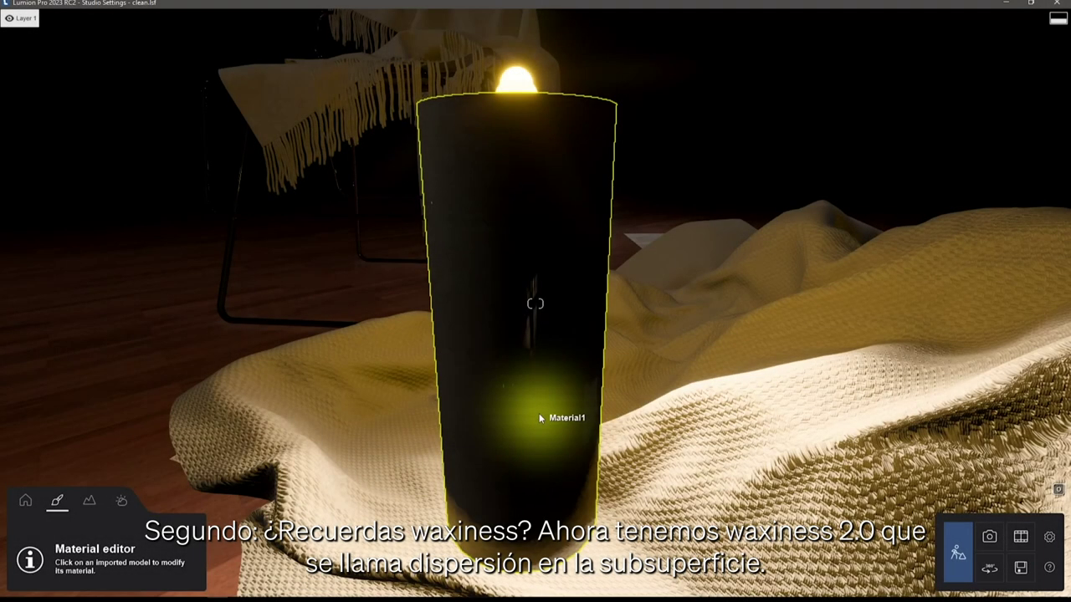
# - Select the candle to bring up its material settings
pyautogui.click(539, 413)
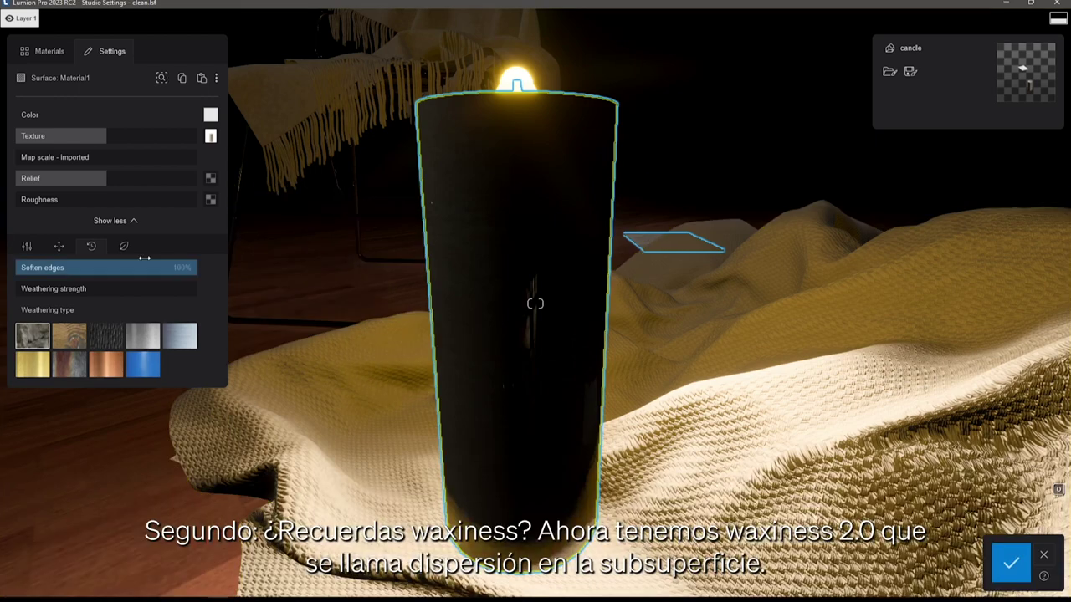
# - Add subsurface scattering to the candle material in its main settings for a waxy, translucent look
pyautogui.click(34, 247)
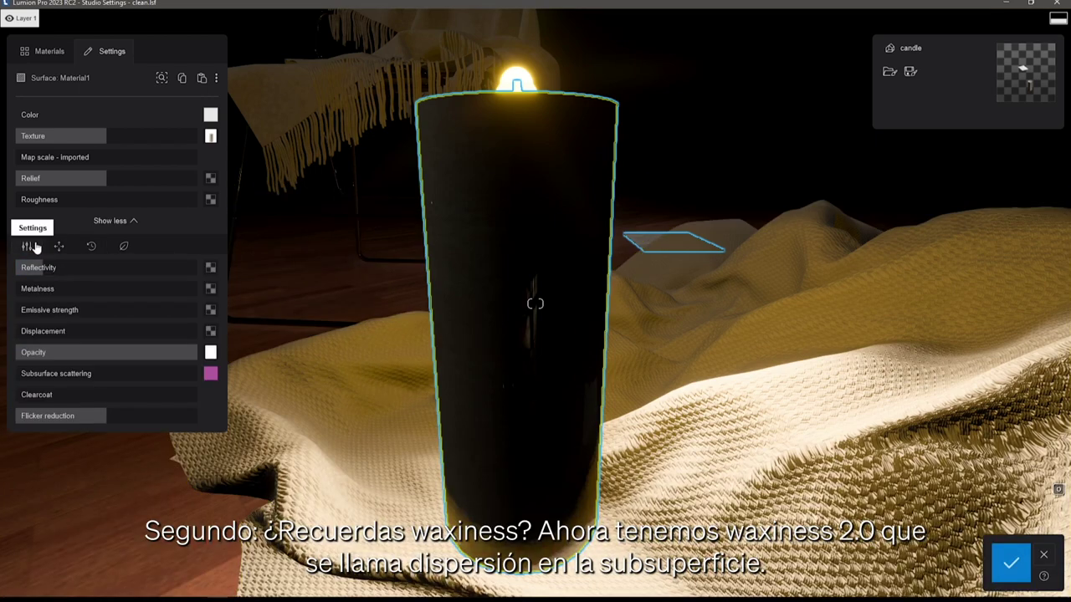
pyautogui.moveTo(25, 373); pyautogui.dragTo(77, 383)
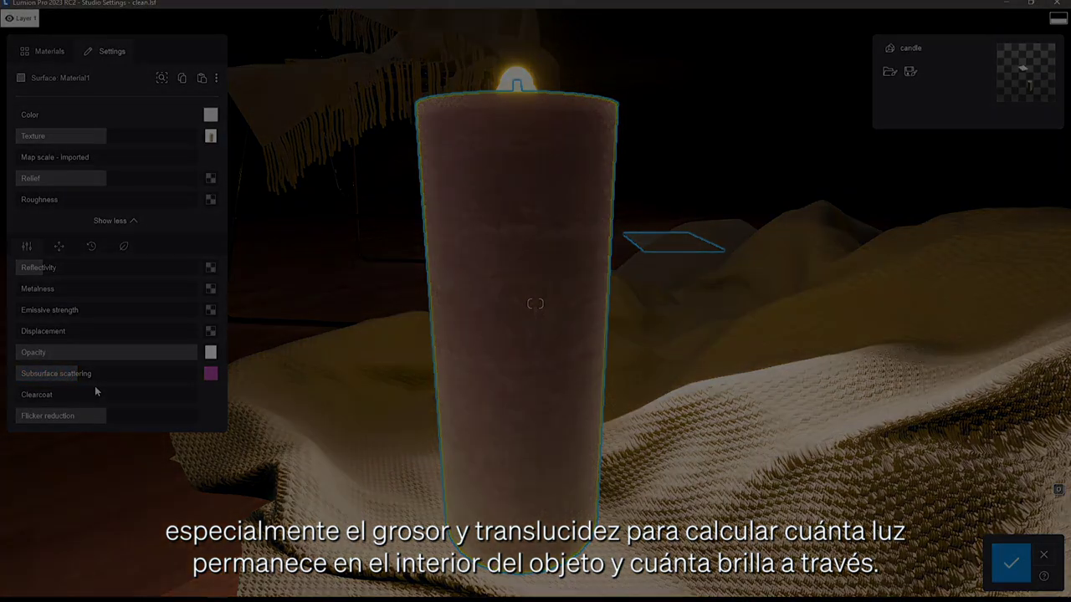